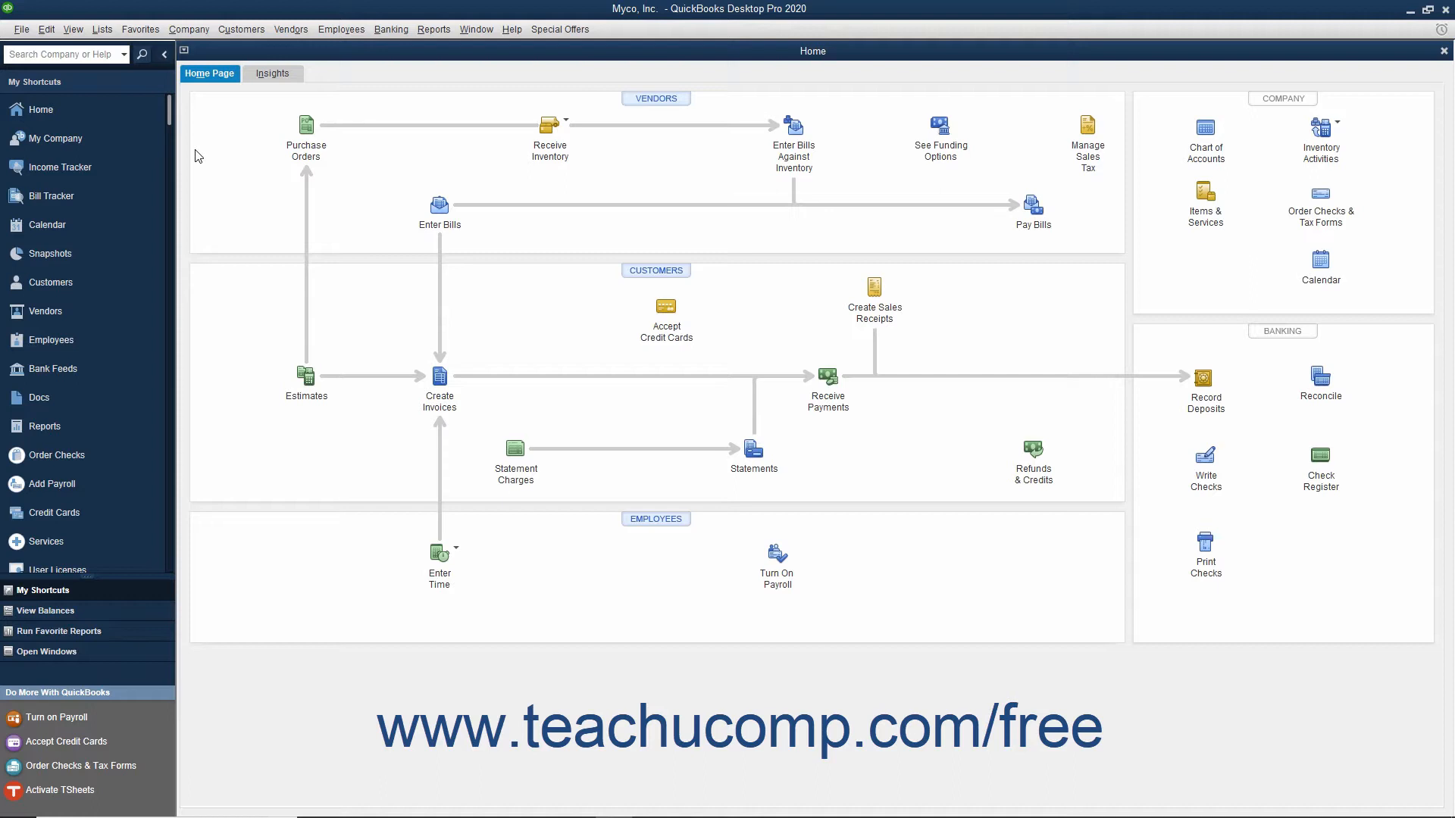
- Begin scheduled report setup and choose Outlook as the method for sending e-mail, accepting the closing of all open windows
{"action": "left_click", "coordinate": [434, 30]}
{"action": "mouse_move", "coordinate": [448, 82]}
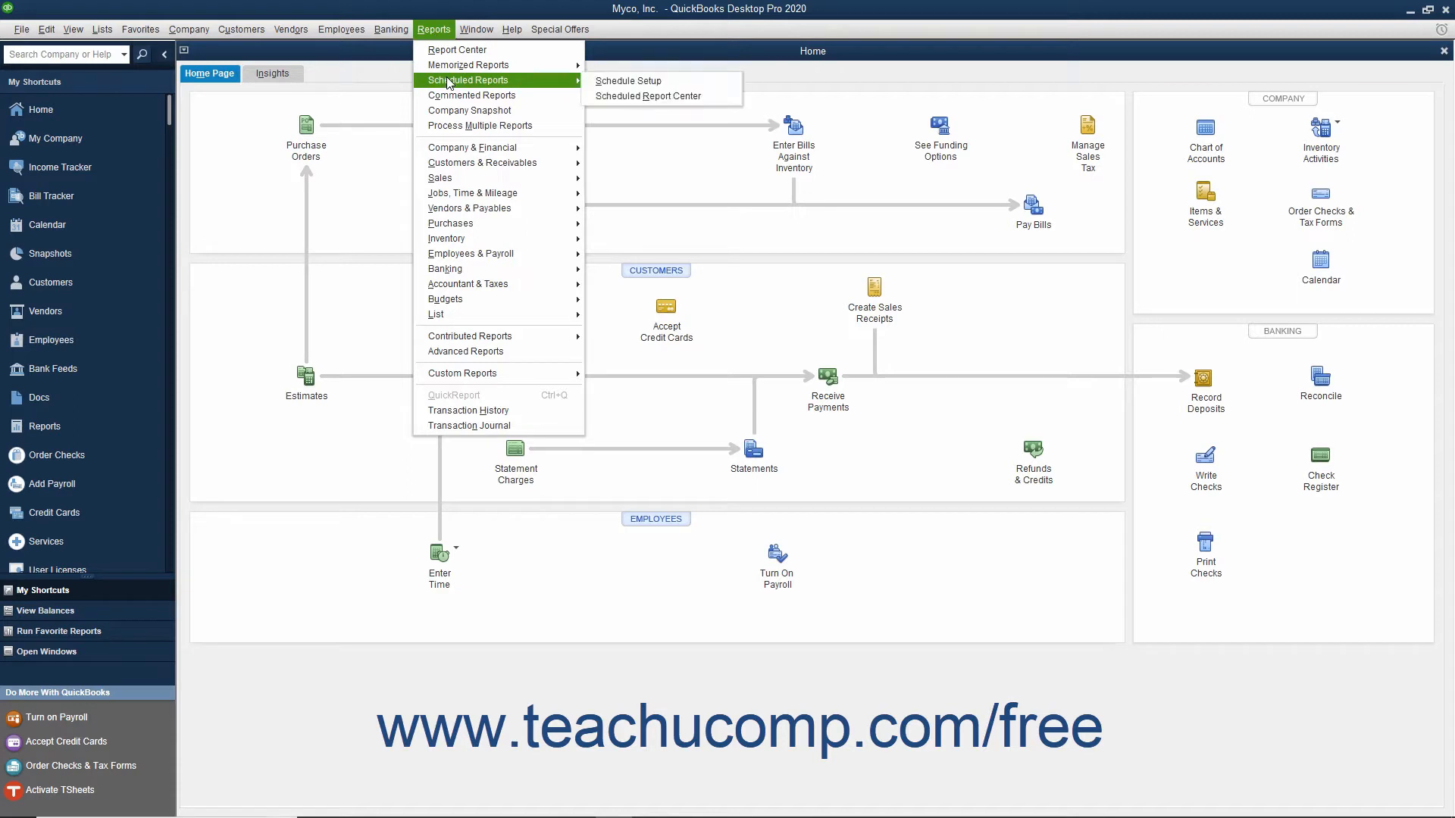
{"action": "left_click", "coordinate": [612, 82]}
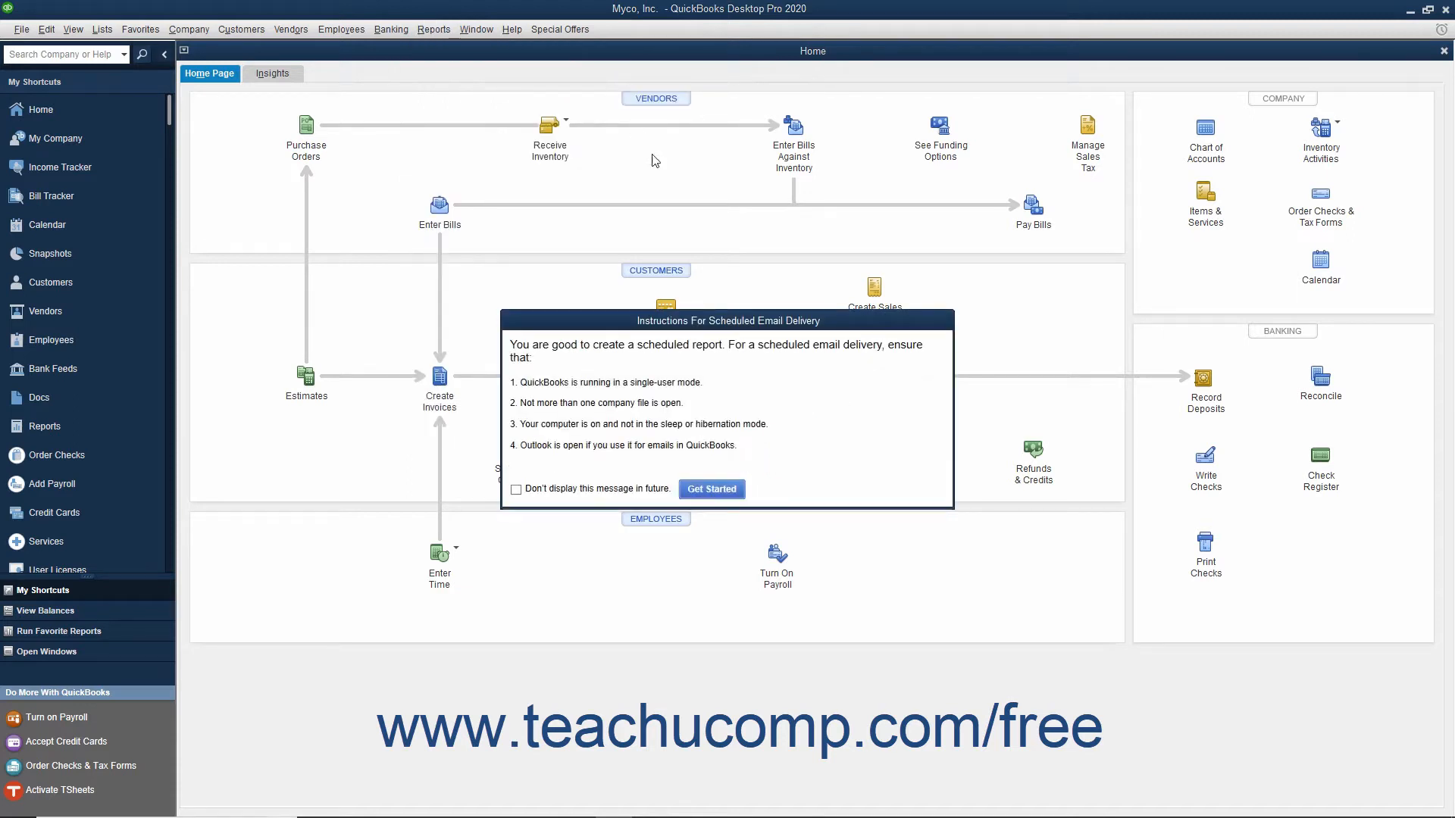
{"action": "left_click", "coordinate": [723, 490]}
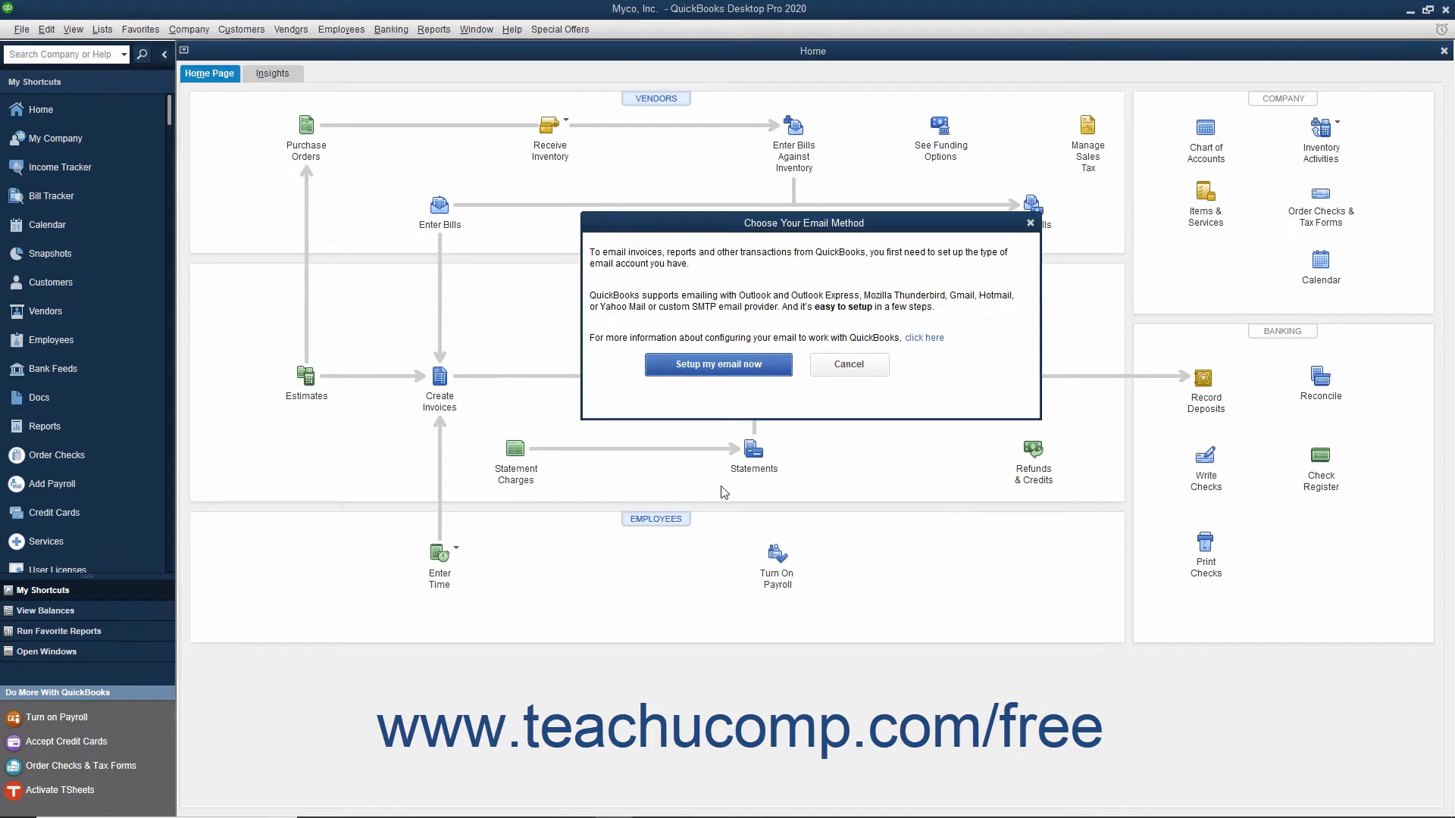
{"action": "left_click", "coordinate": [725, 366]}
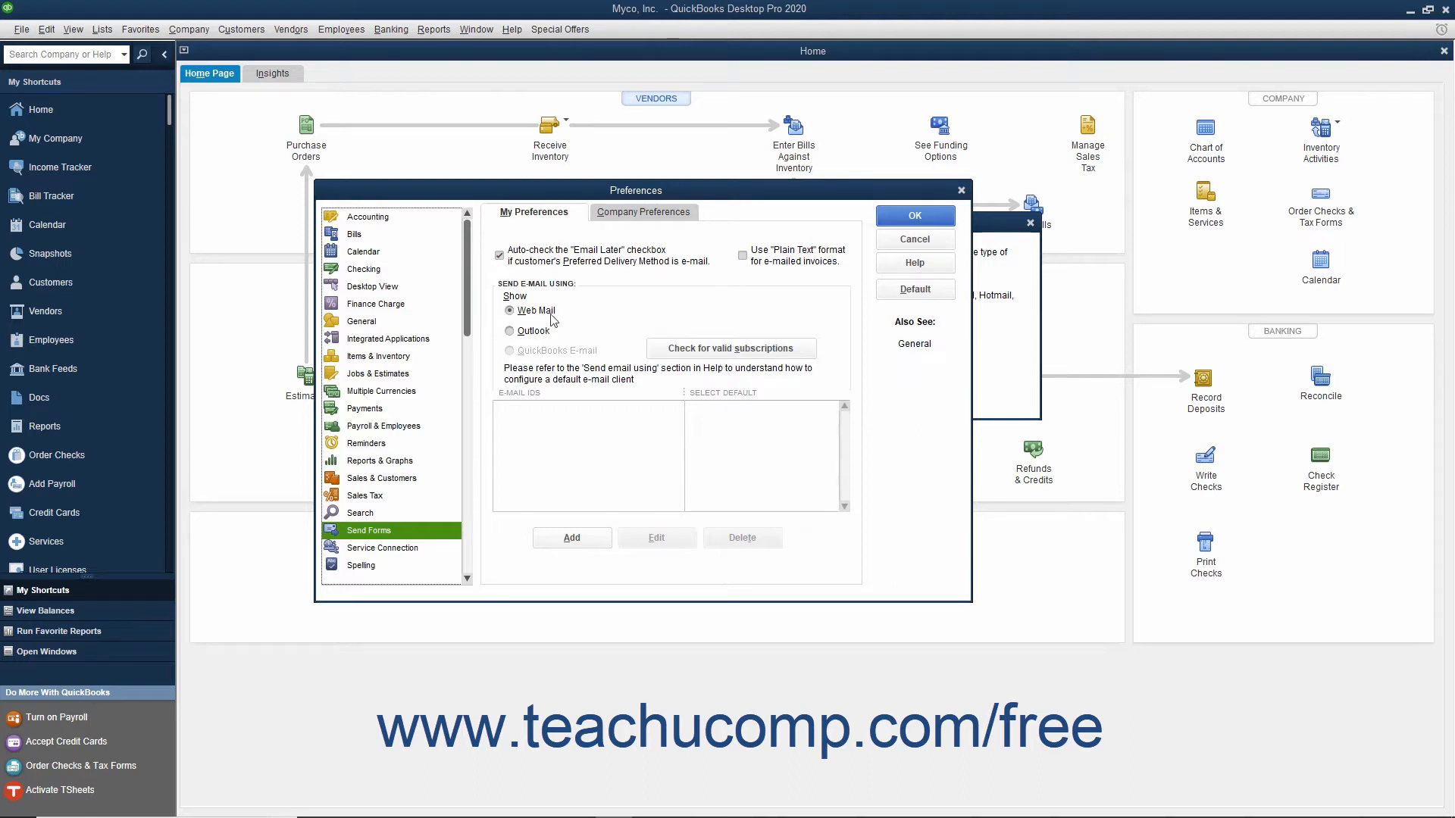
{"action": "left_click", "coordinate": [523, 332]}
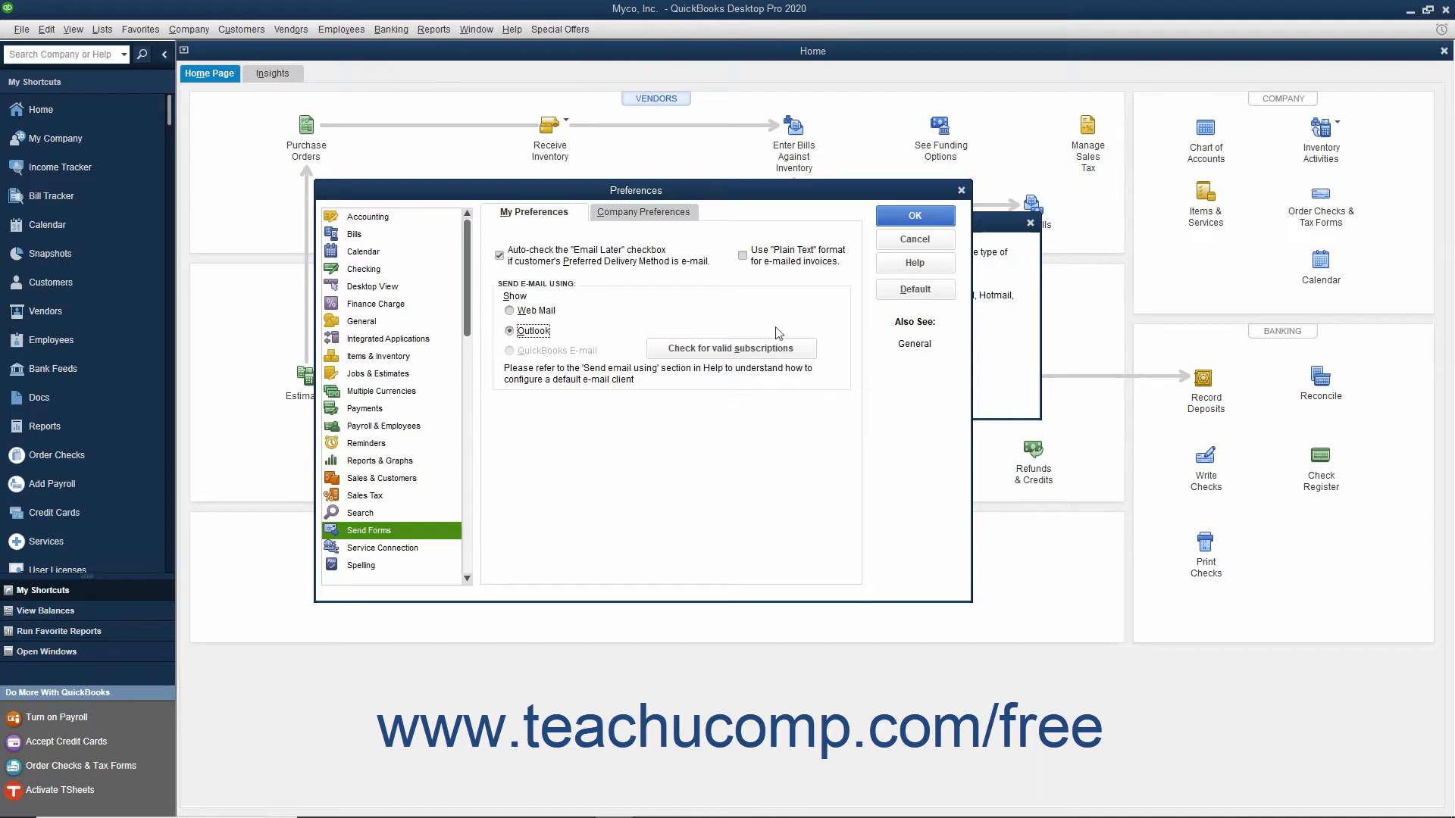
{"action": "left_click", "coordinate": [892, 222]}
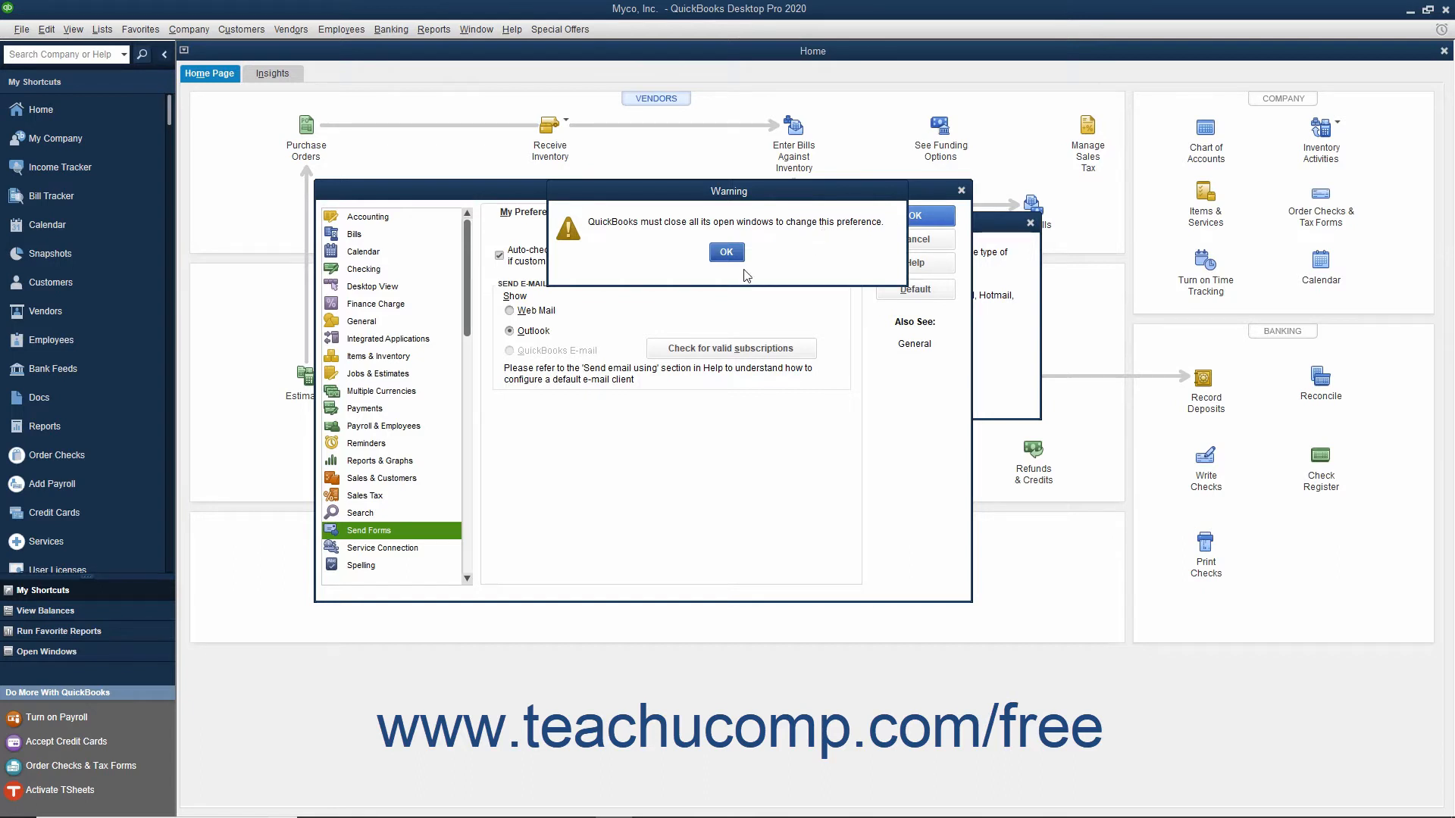
{"action": "left_click", "coordinate": [724, 254]}
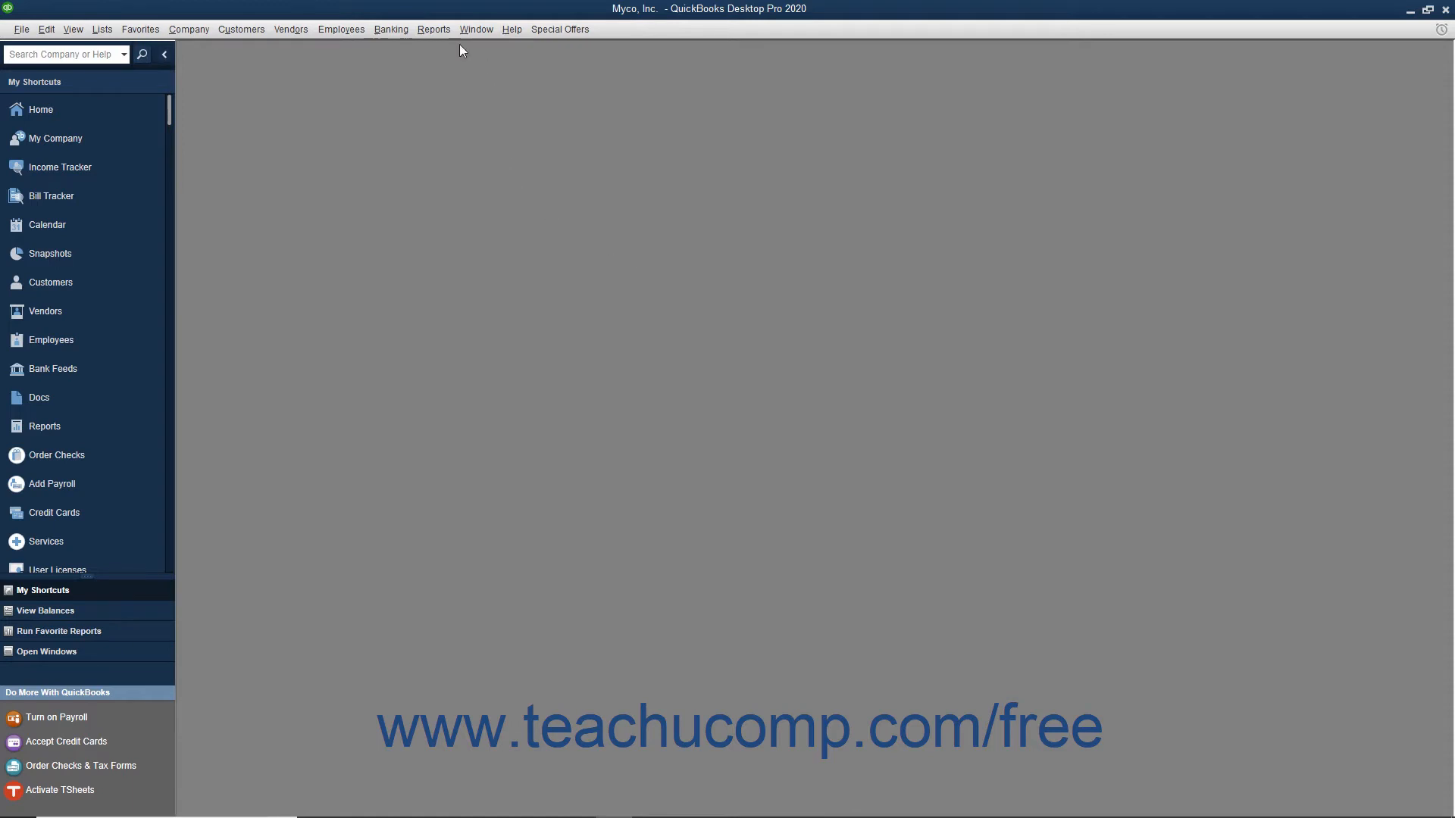
- Start a new report schedule containing the Profit & Loss and Balance Sheet reports from the Accountant group
{"action": "left_click", "coordinate": [433, 30]}
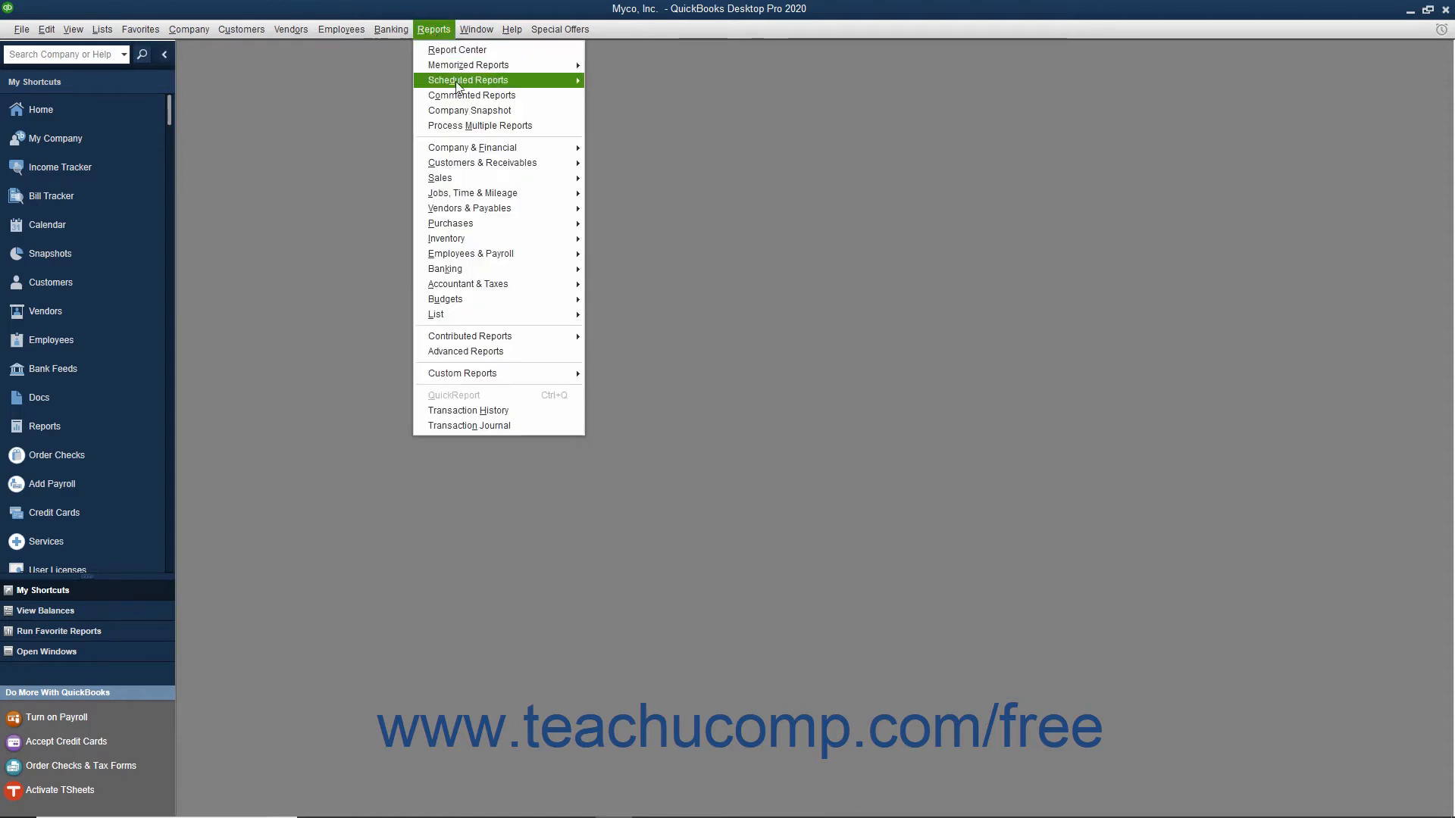
{"action": "mouse_move", "coordinate": [458, 85]}
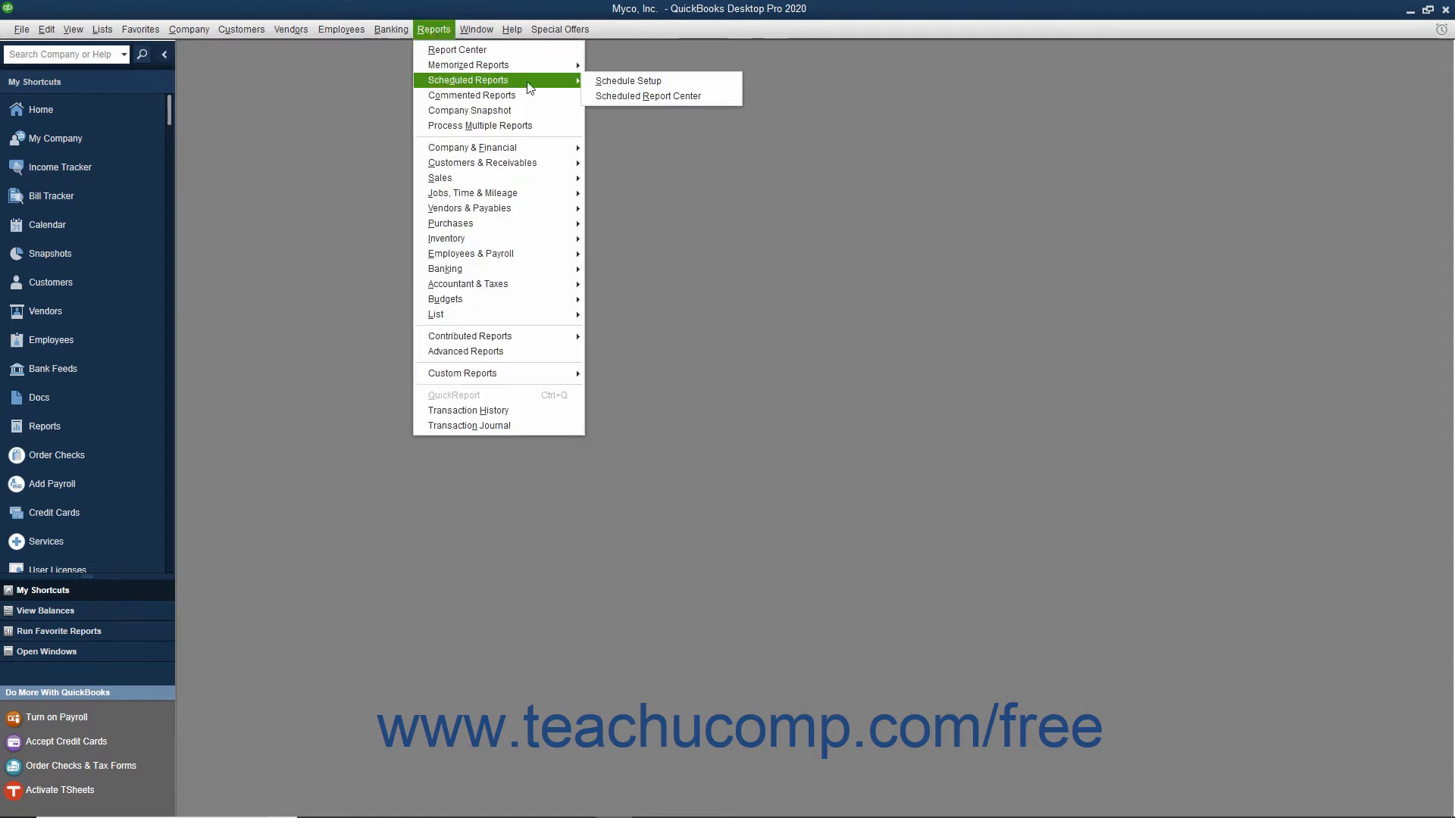
{"action": "left_click", "coordinate": [604, 85]}
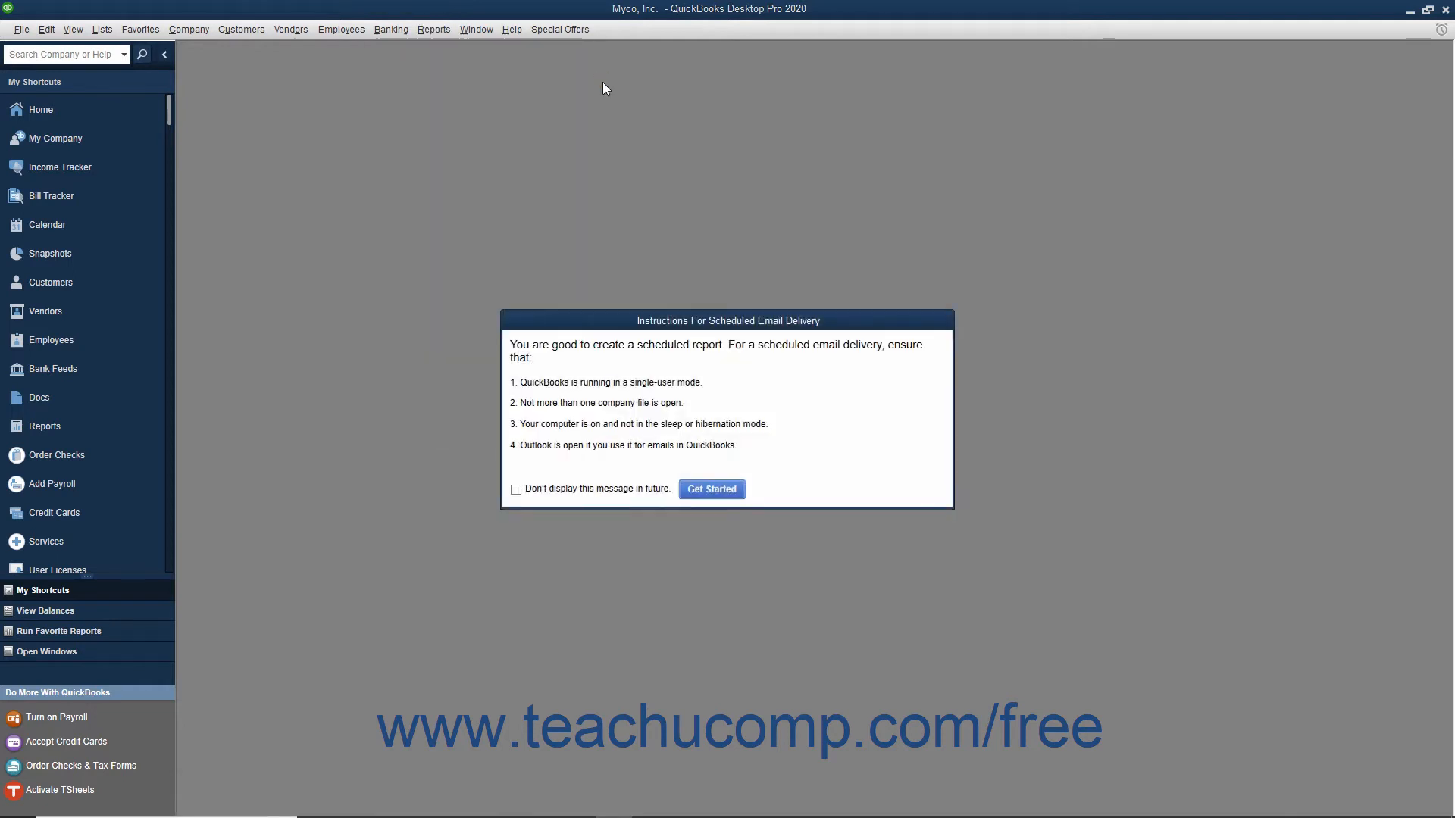
{"action": "left_click", "coordinate": [711, 489]}
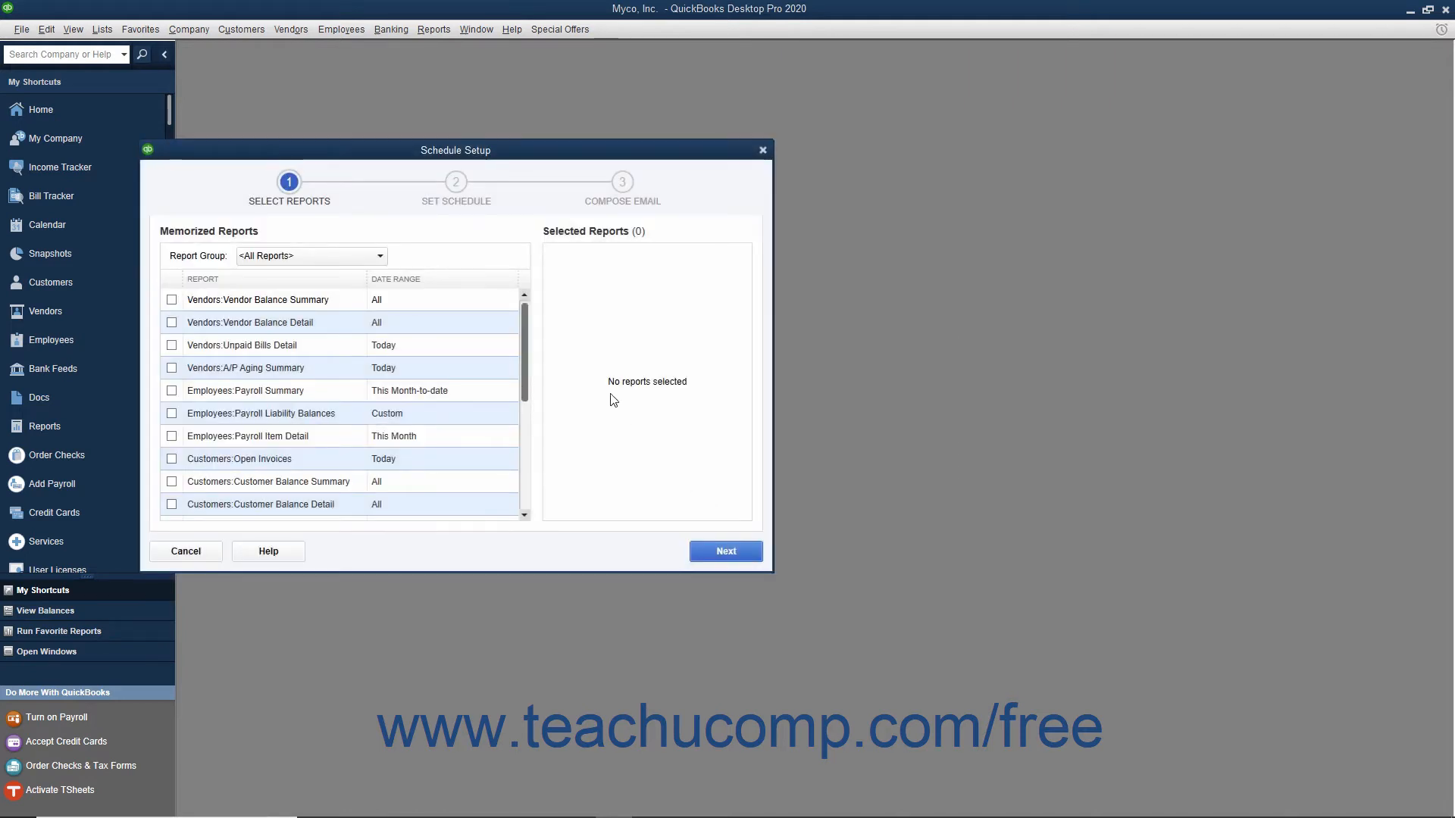
{"action": "left_click", "coordinate": [367, 261]}
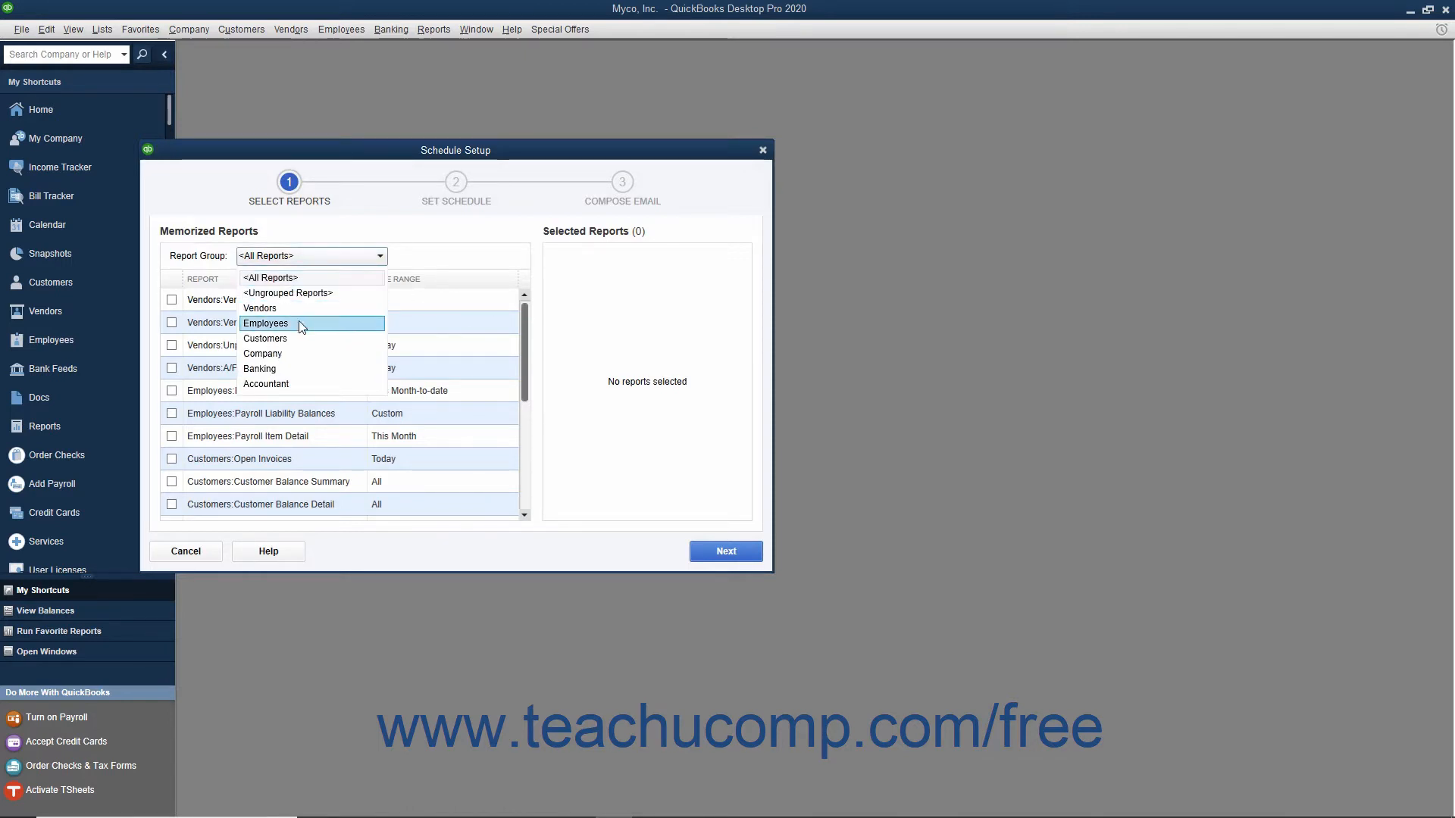
{"action": "left_click", "coordinate": [293, 385]}
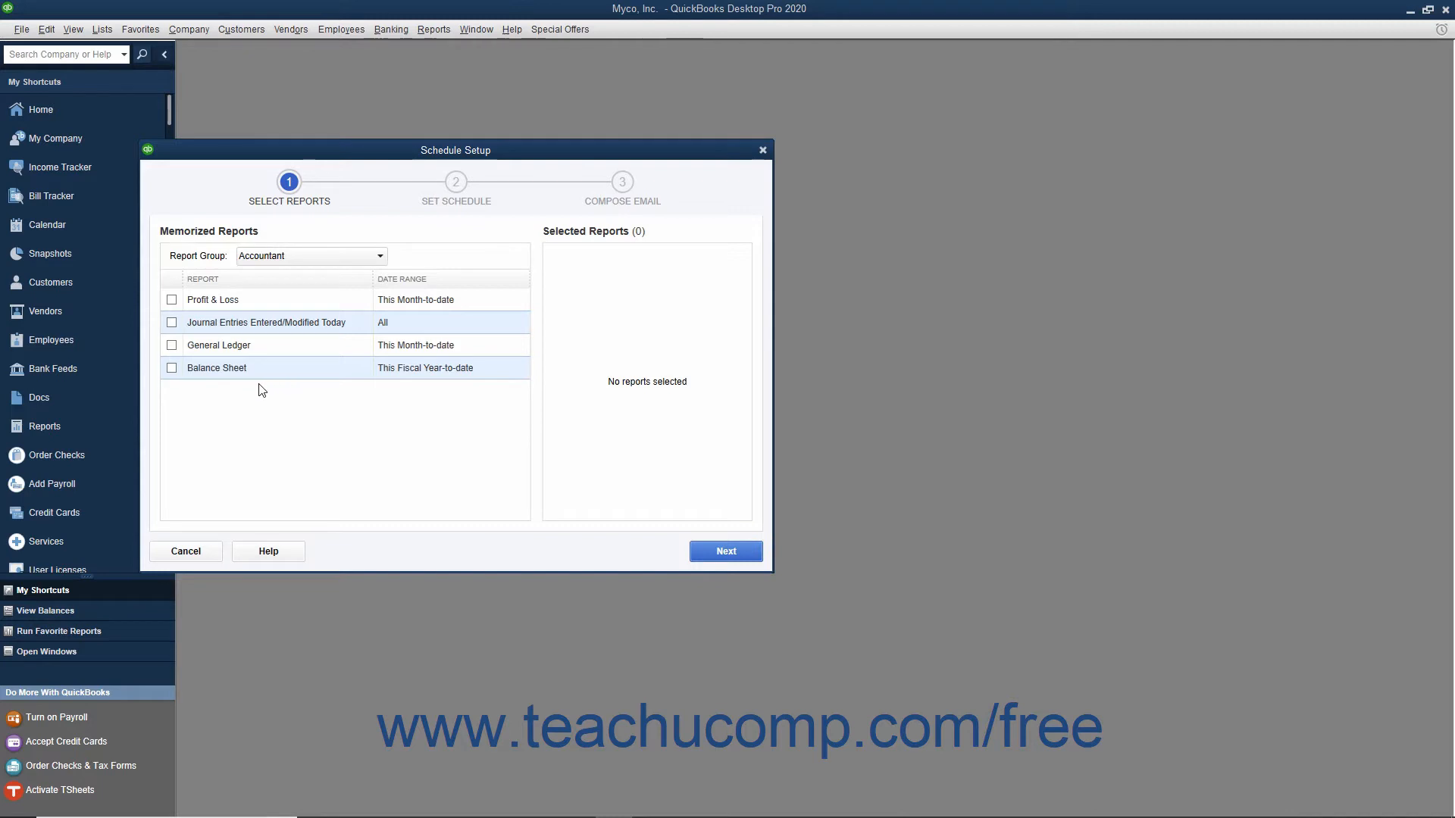
{"action": "left_click", "coordinate": [171, 300]}
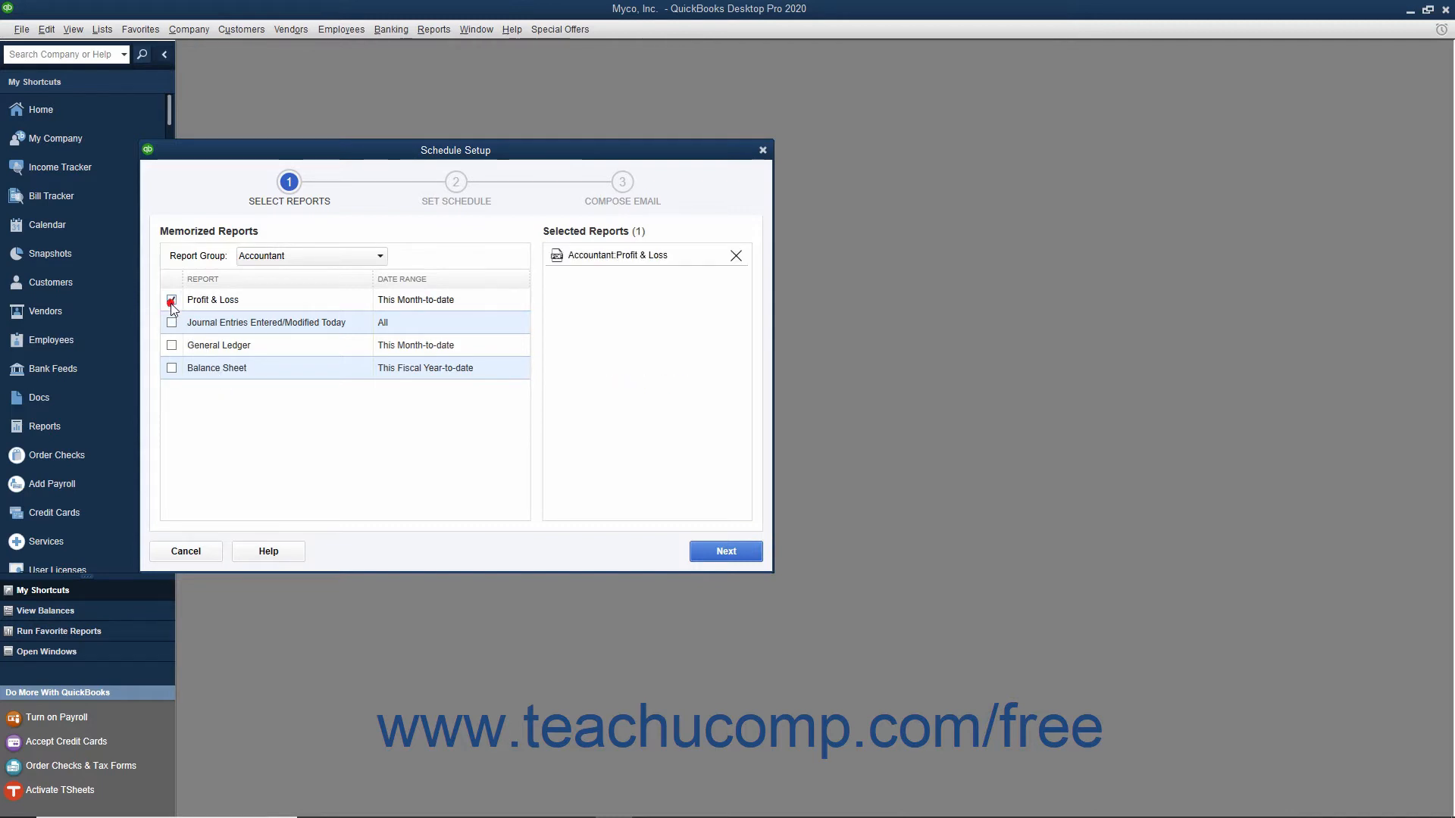
{"action": "left_click", "coordinate": [172, 368]}
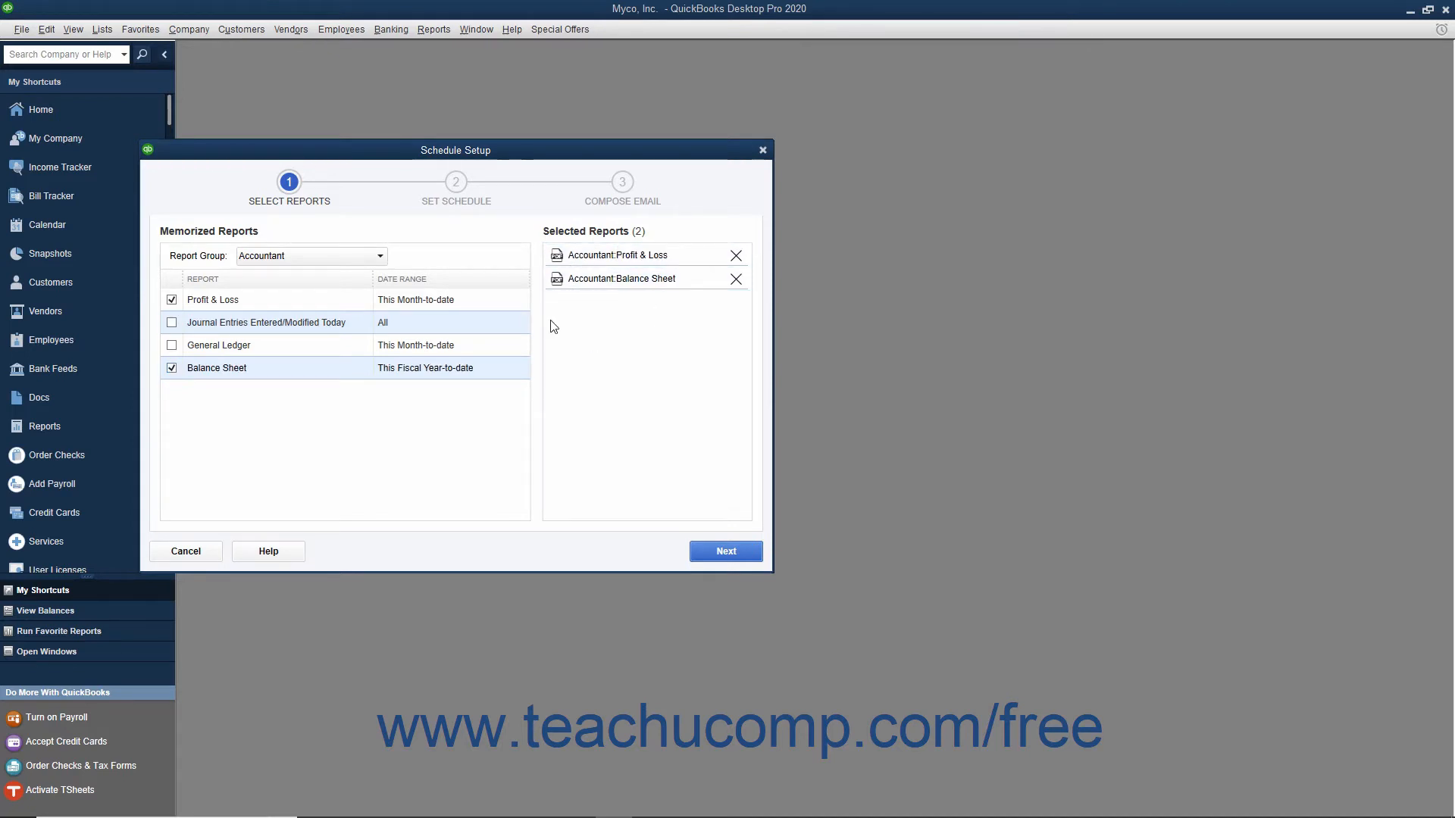
{"action": "left_click", "coordinate": [722, 558]}
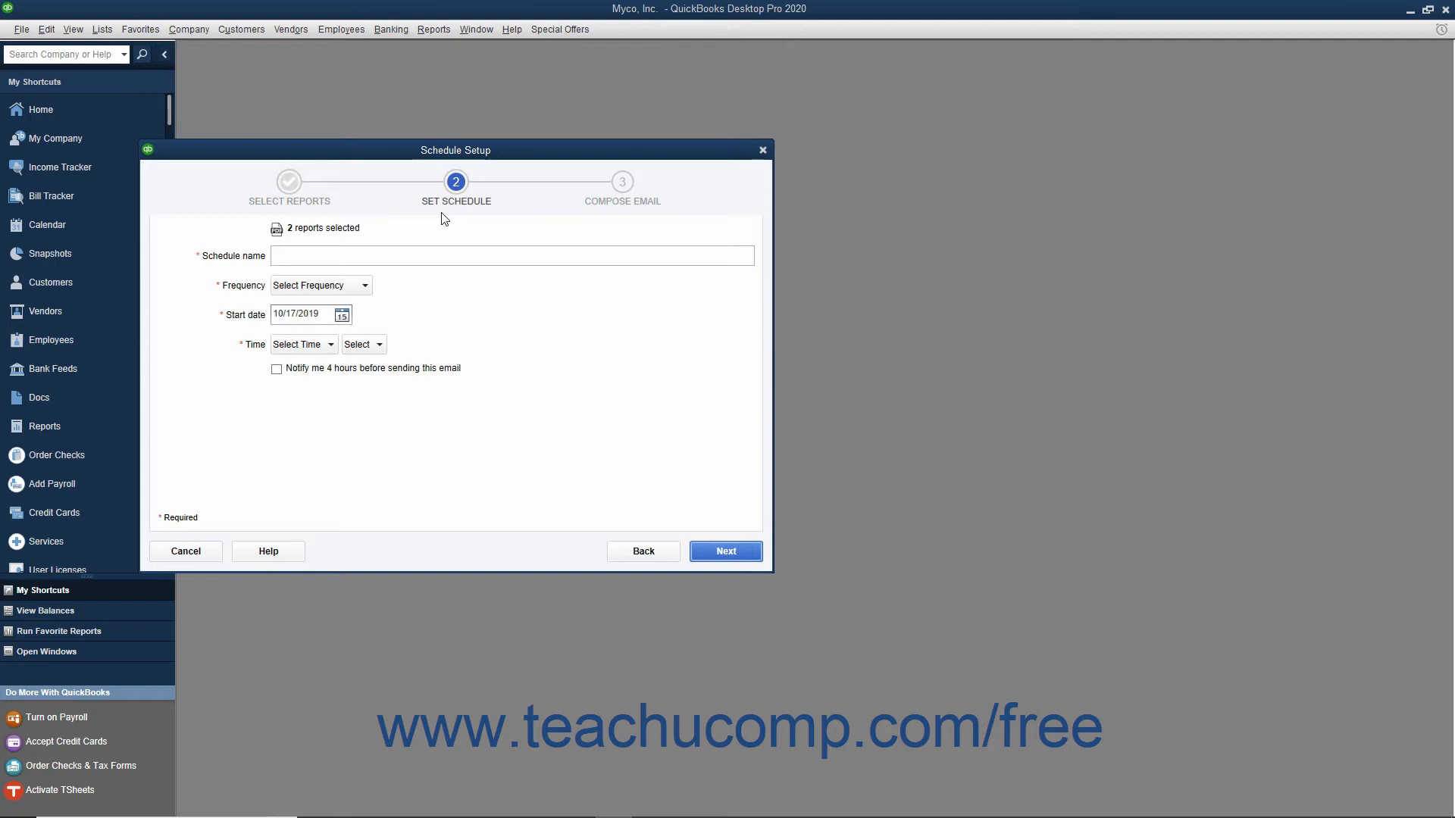
- Name the schedule "My Accounting Reports Schedule" and set it to run Weekly starting 10/25/2019
{"action": "left_click", "coordinate": [372, 254]}
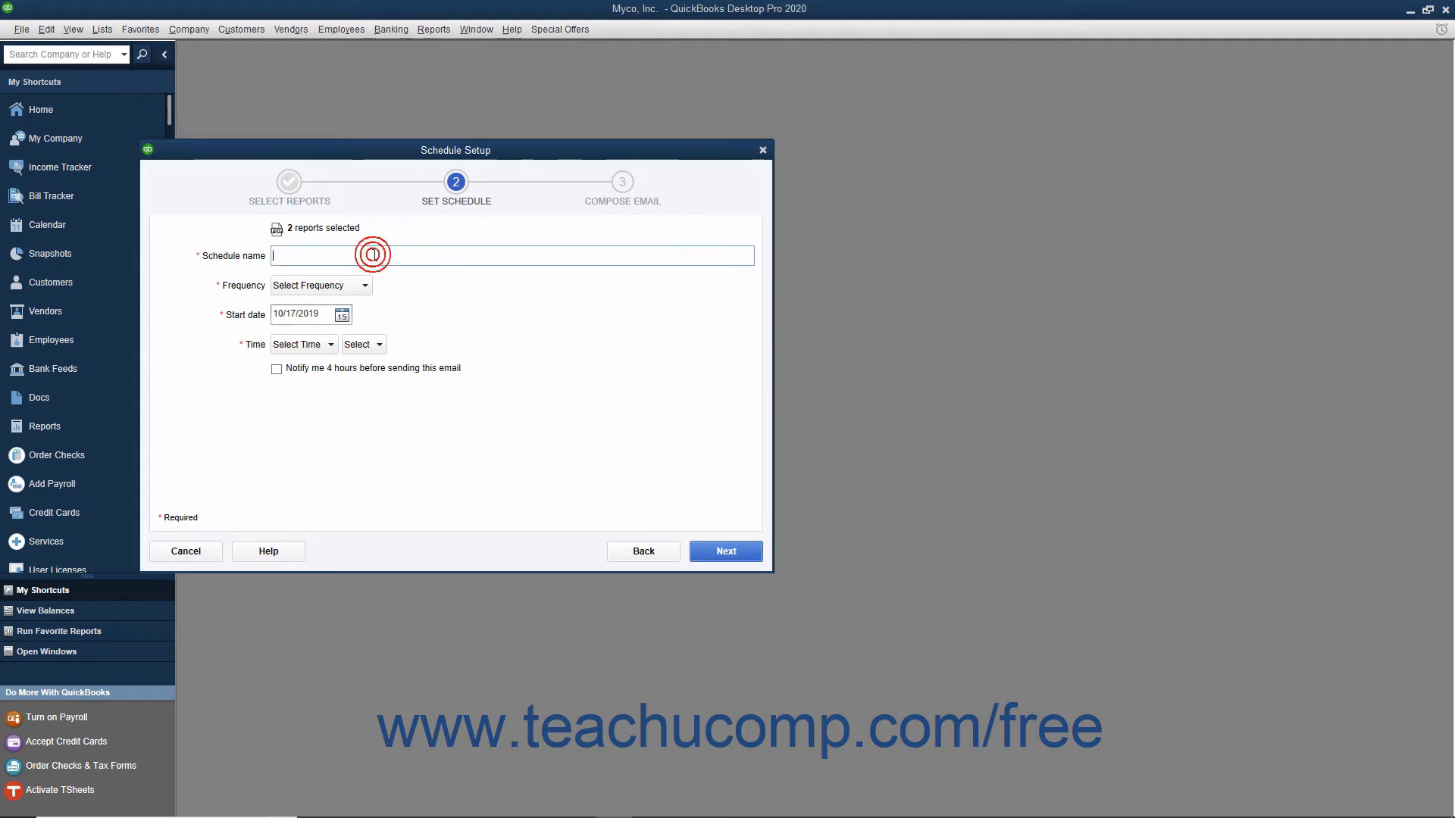
{"action": "type", "text": "My Accounting Reports Schedule"}
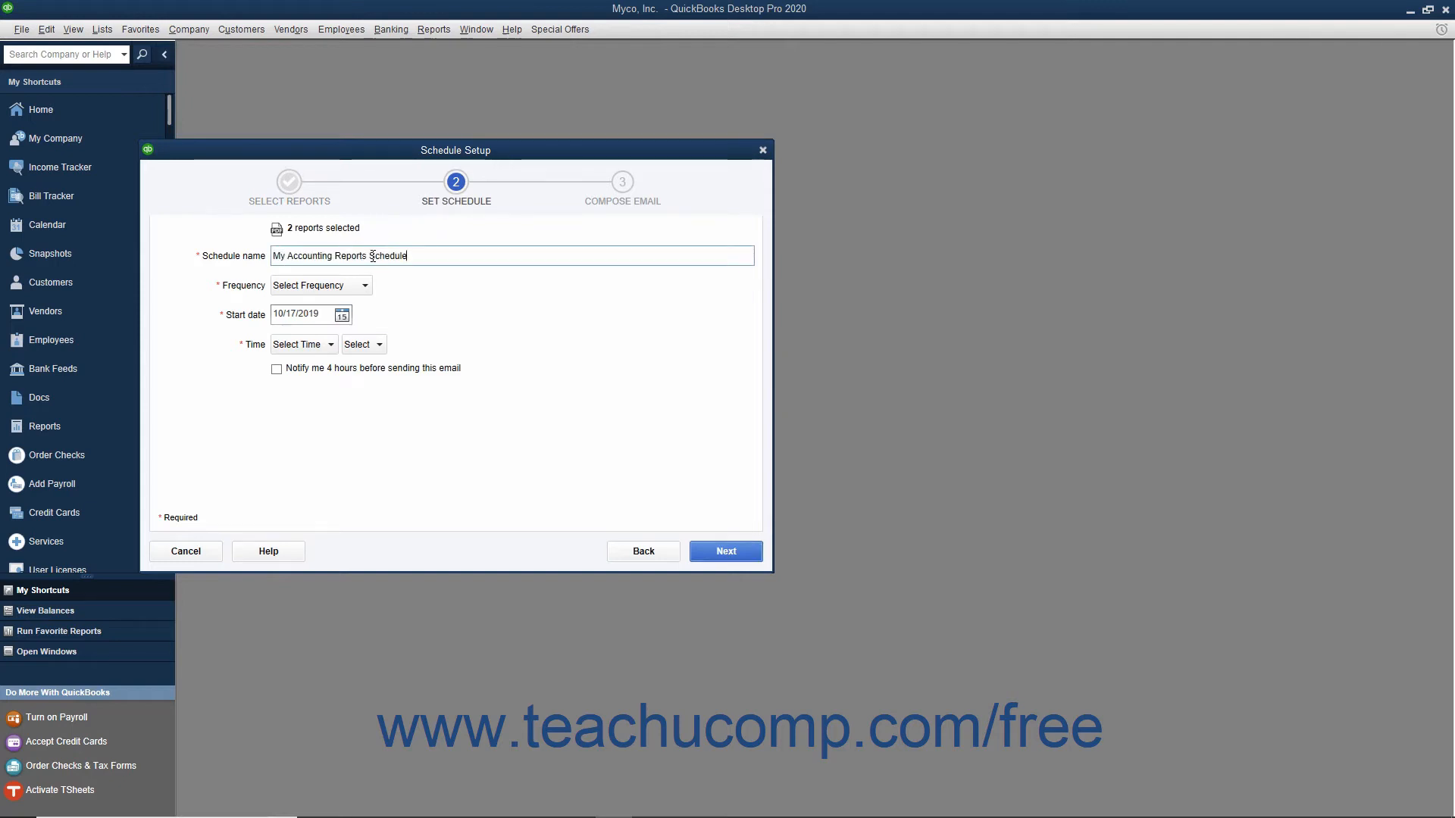
{"action": "left_click", "coordinate": [359, 292]}
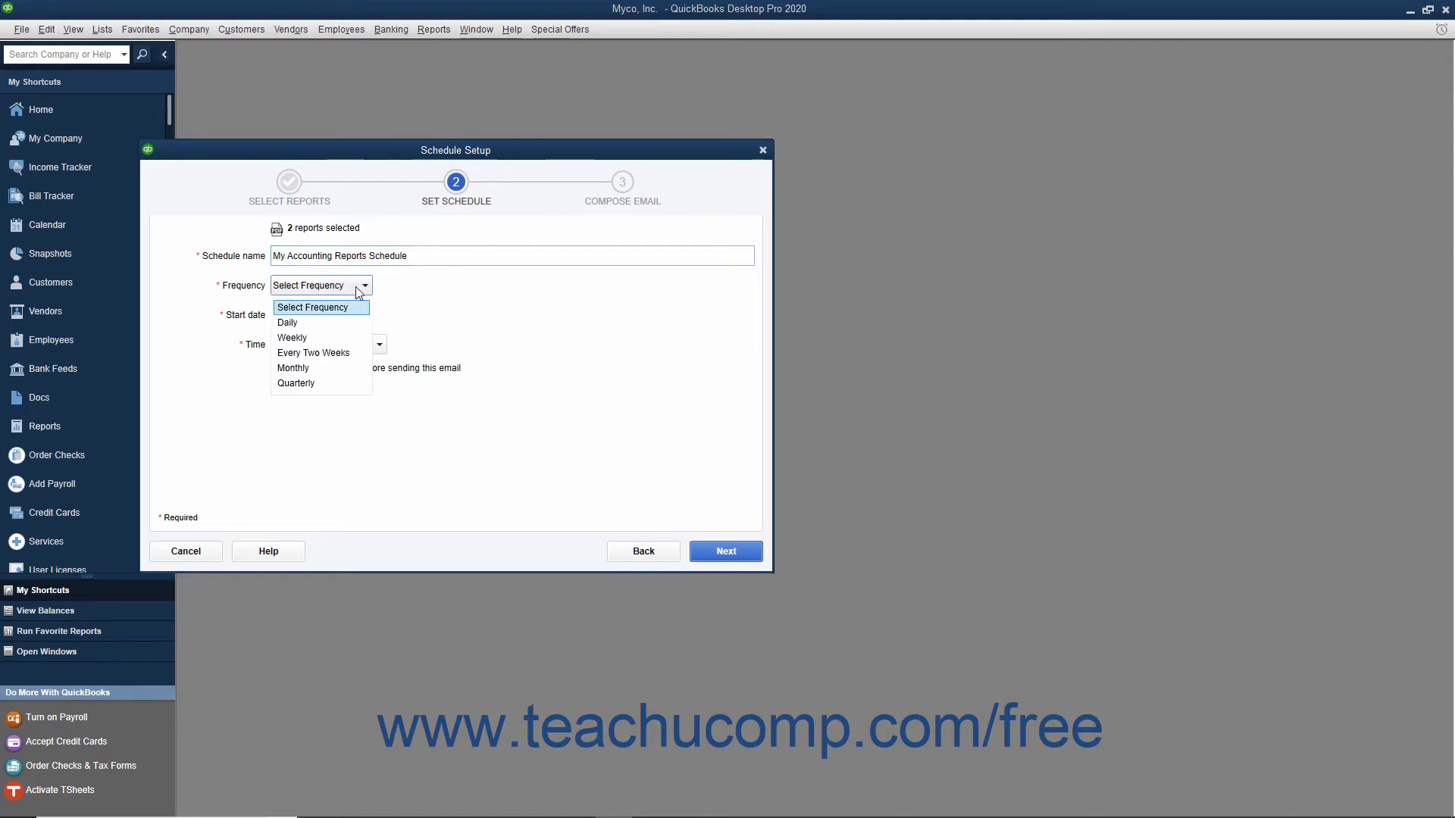
{"action": "left_click", "coordinate": [326, 338]}
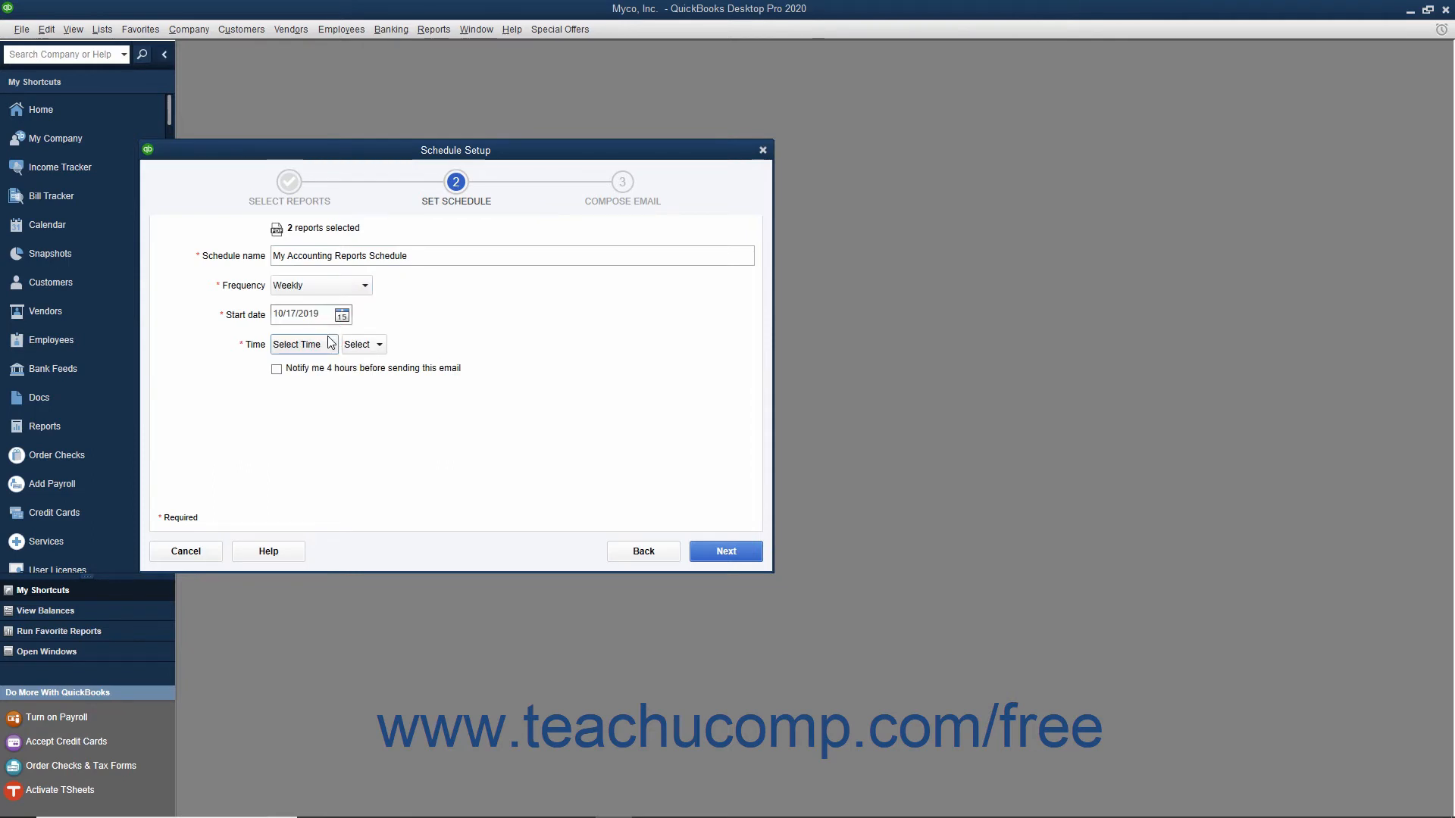
{"action": "left_click", "coordinate": [343, 316]}
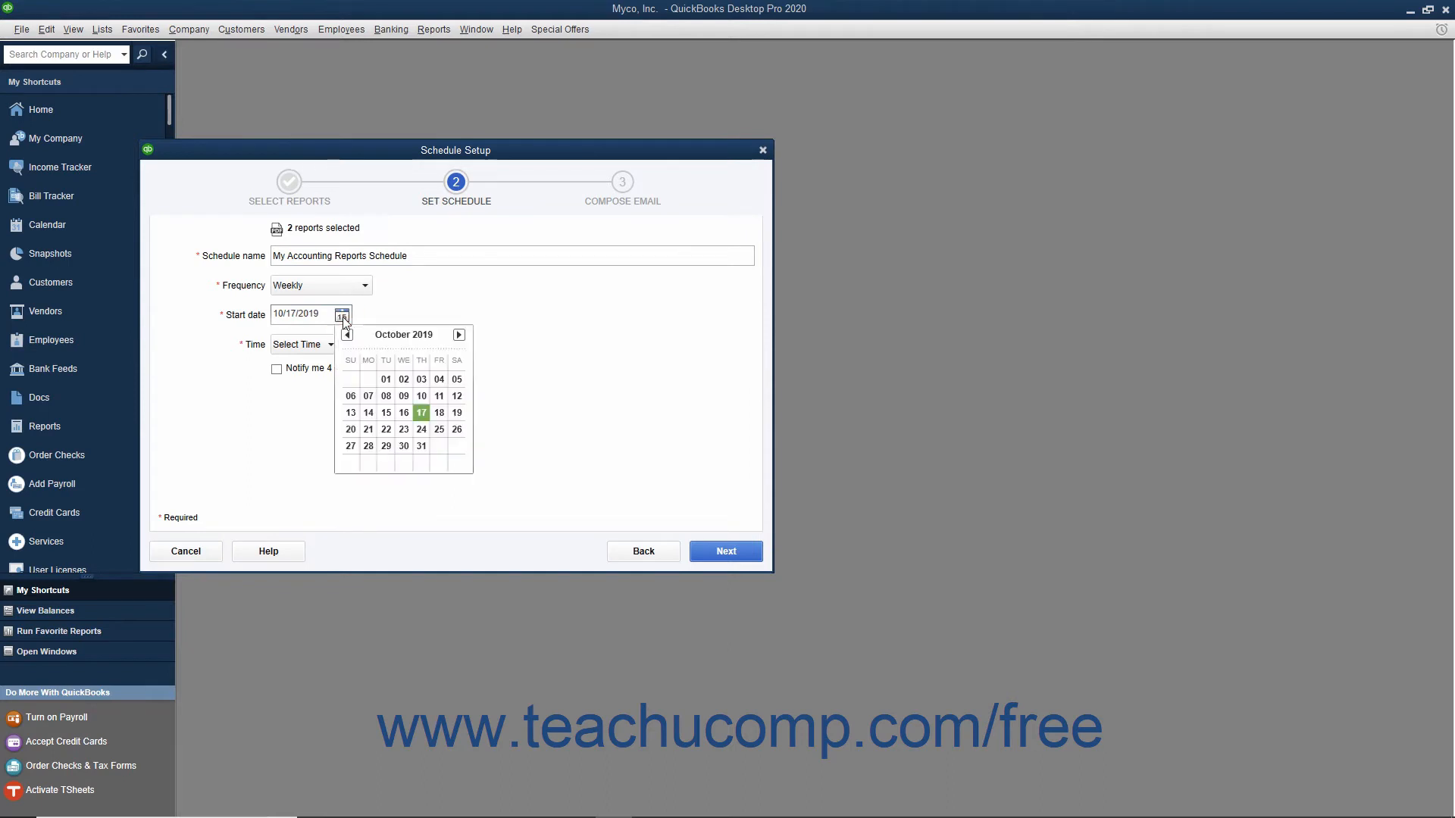
{"action": "left_click", "coordinate": [440, 430]}
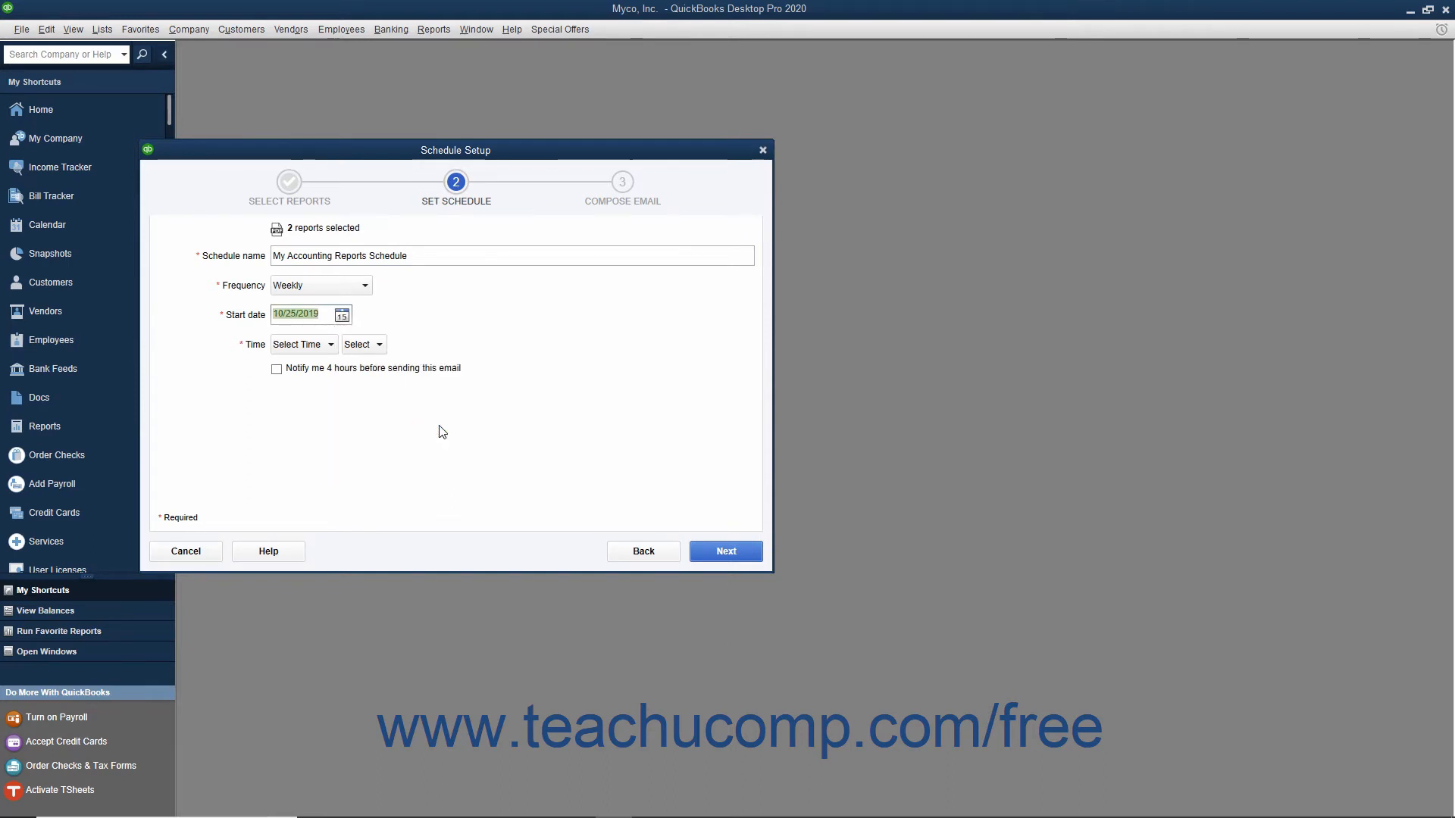
- Set the schedule's sending time to 4:00 PM and proceed to composing the email
{"action": "left_click", "coordinate": [330, 345]}
{"action": "scroll", "coordinate": [319, 388], "scroll_direction": "down", "scroll_amount": 2}
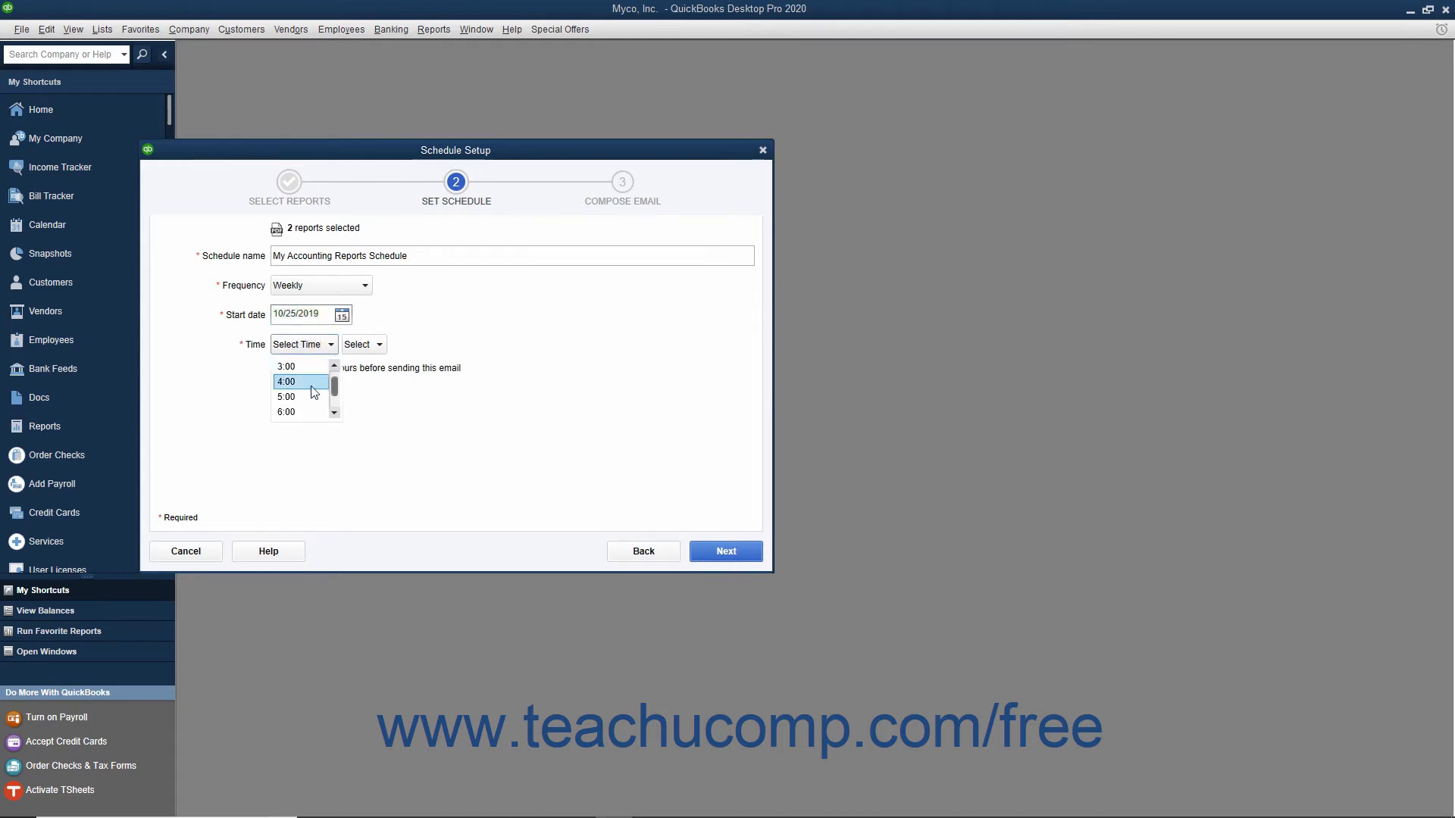
{"action": "left_click", "coordinate": [309, 384]}
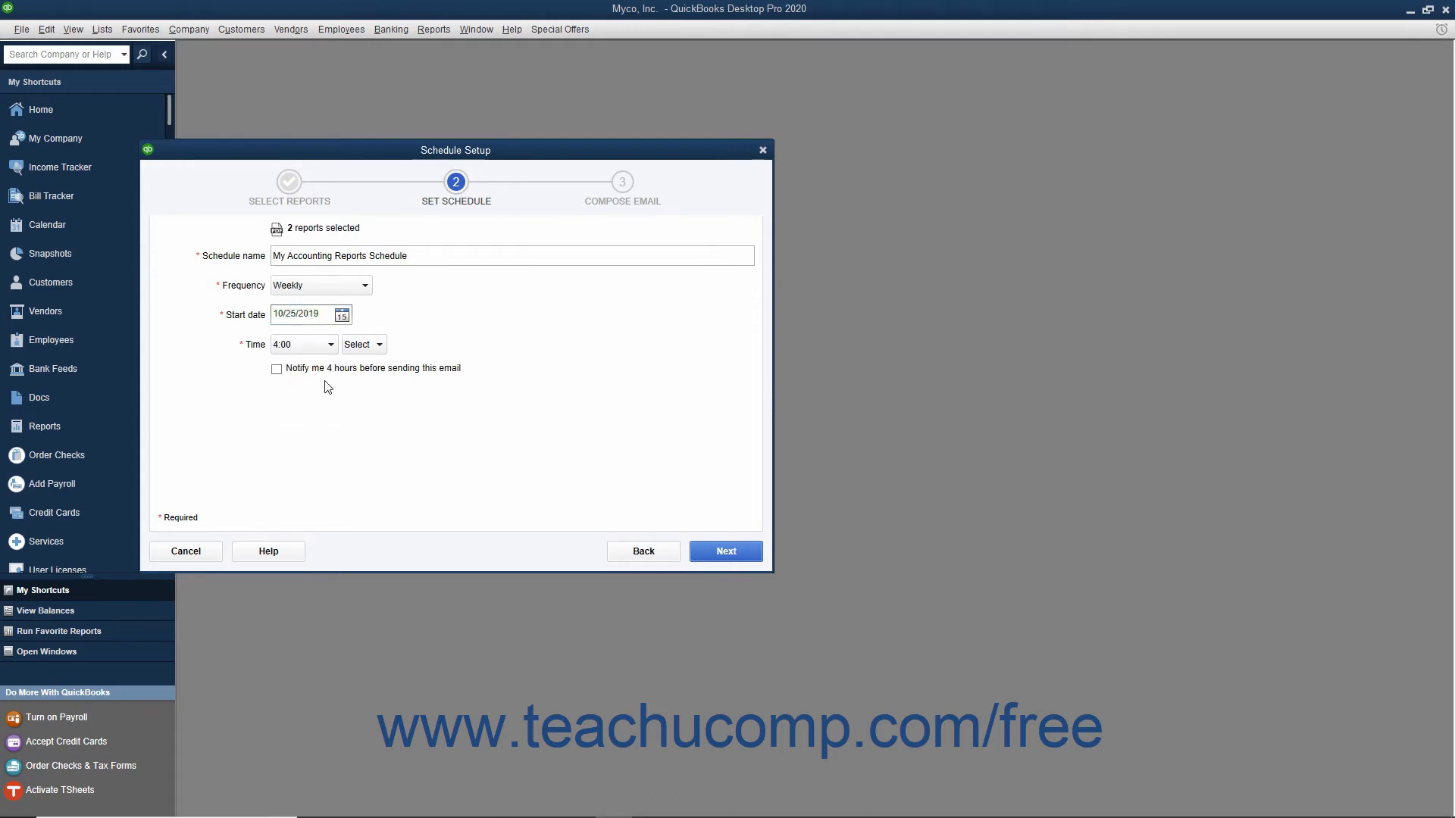
{"action": "left_click", "coordinate": [371, 345]}
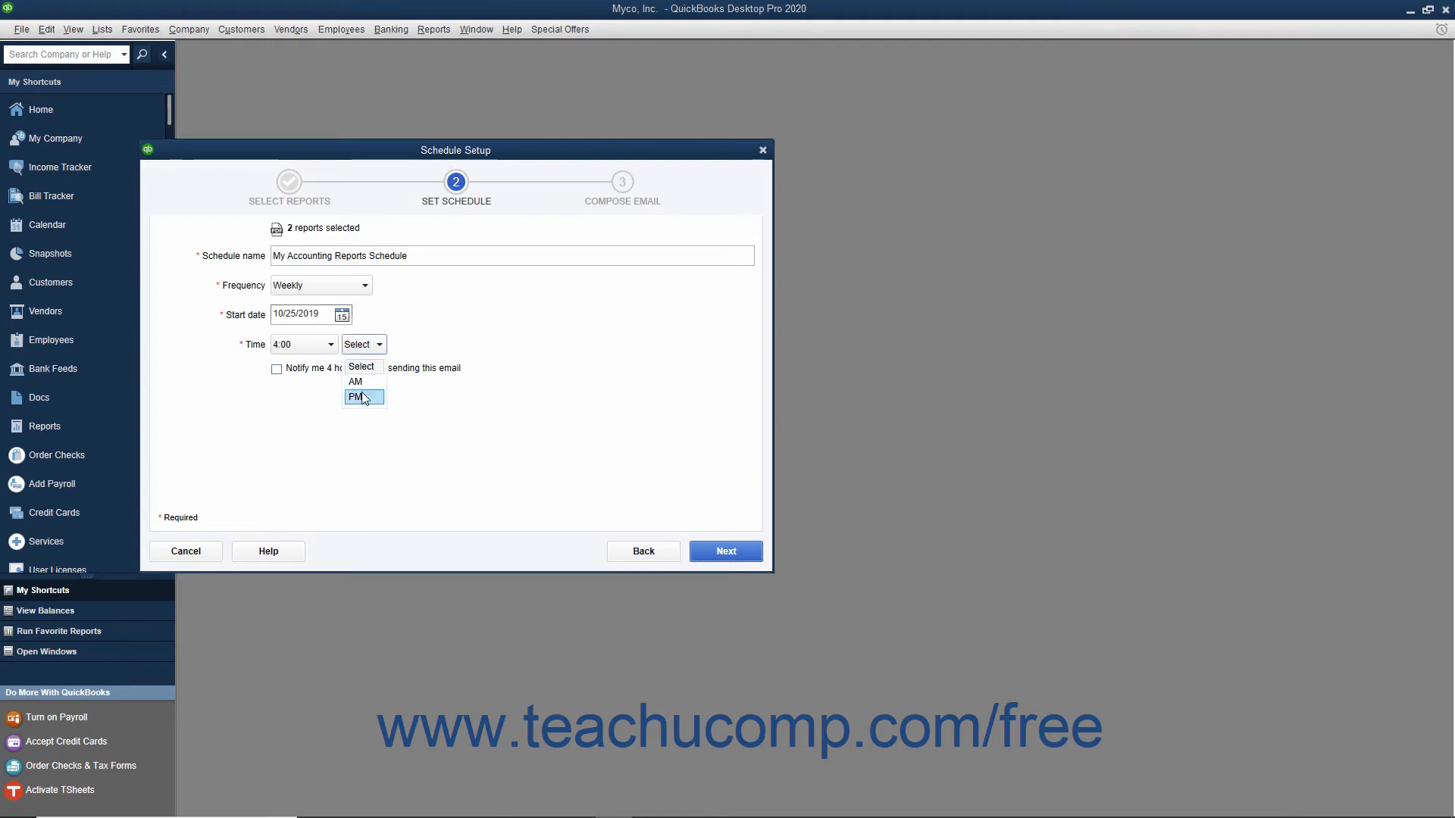
{"action": "left_click", "coordinate": [362, 397]}
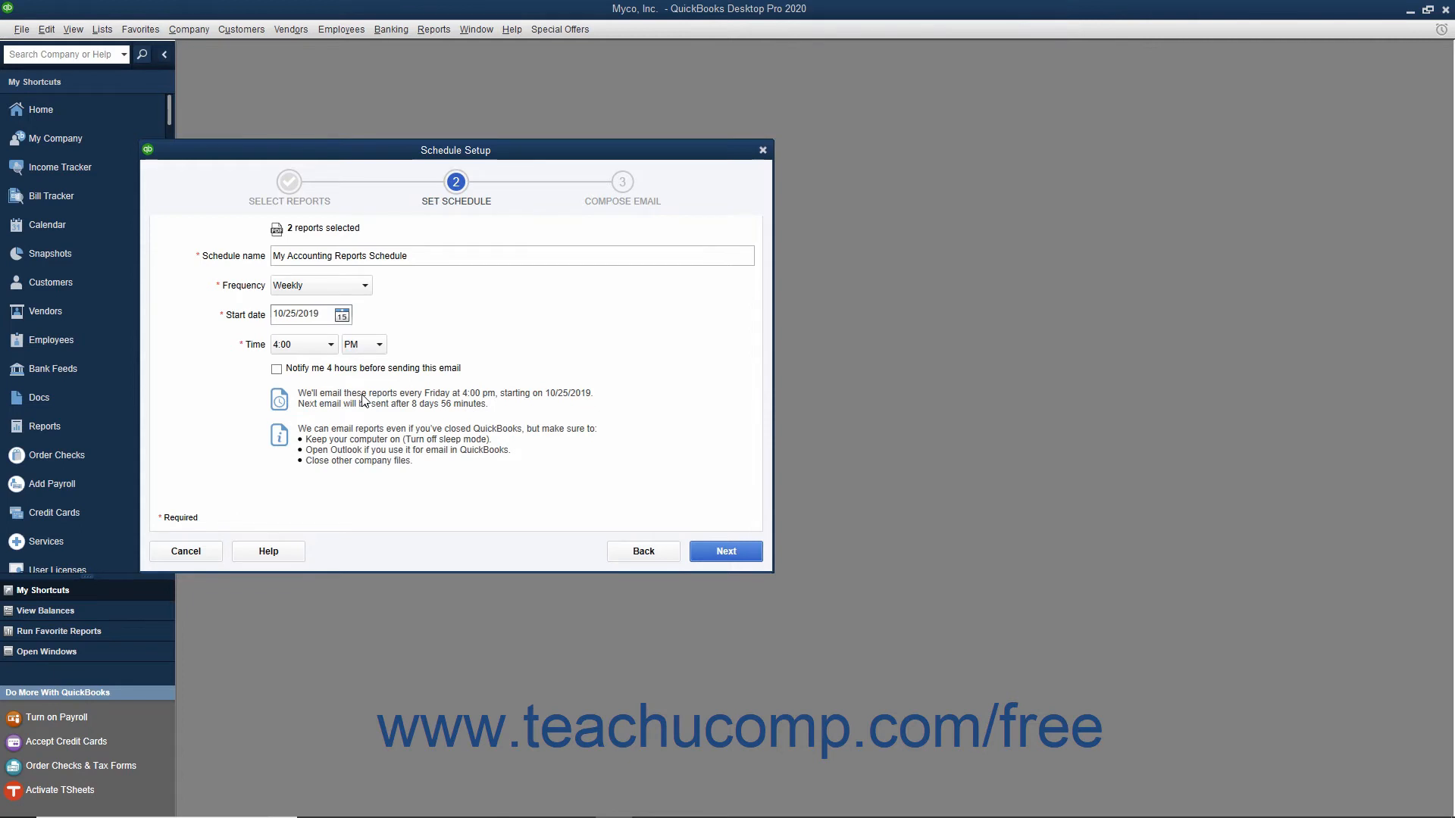
{"action": "left_click", "coordinate": [308, 371]}
{"action": "left_click", "coordinate": [310, 374]}
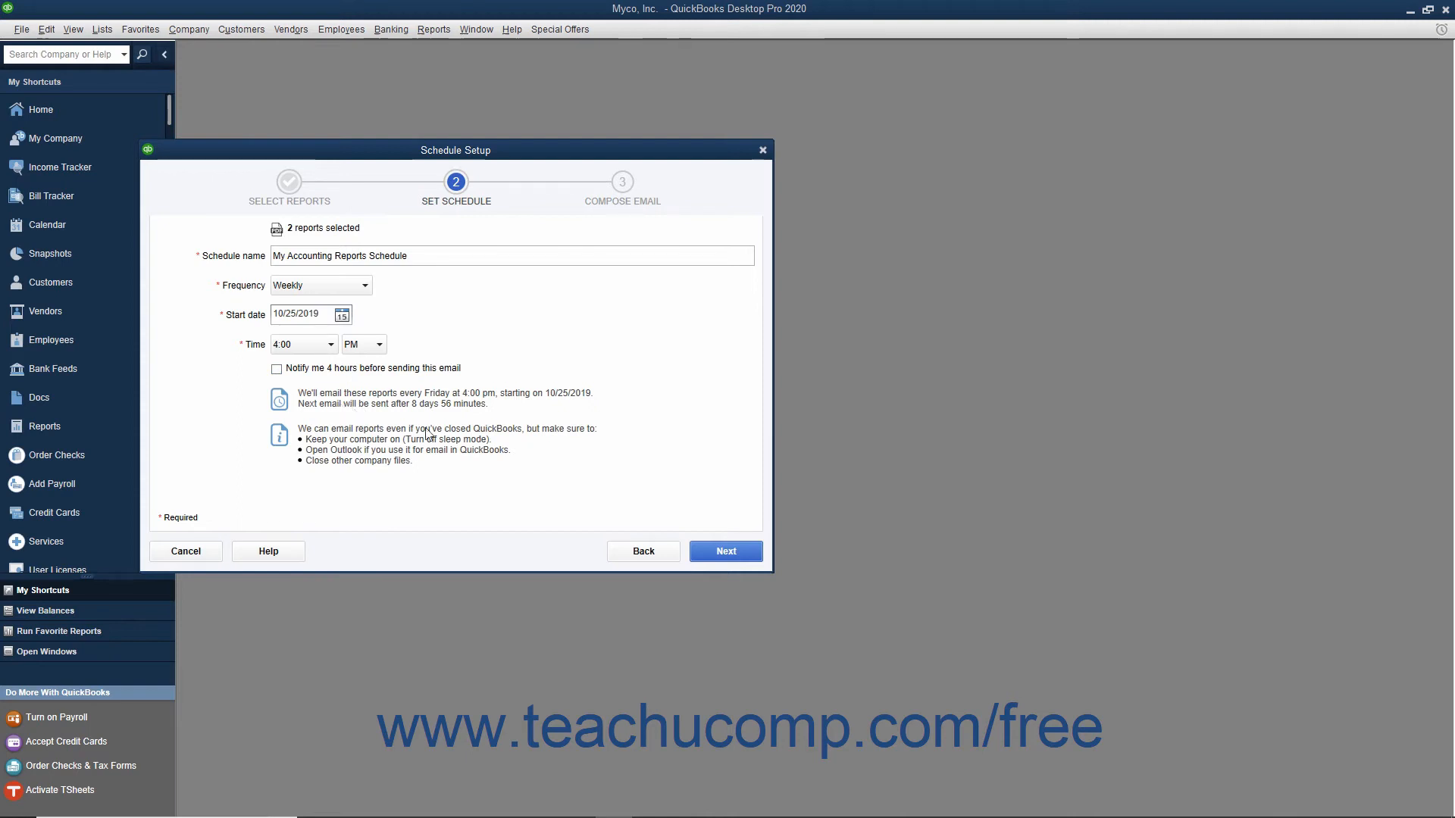
{"action": "left_click", "coordinate": [706, 559]}
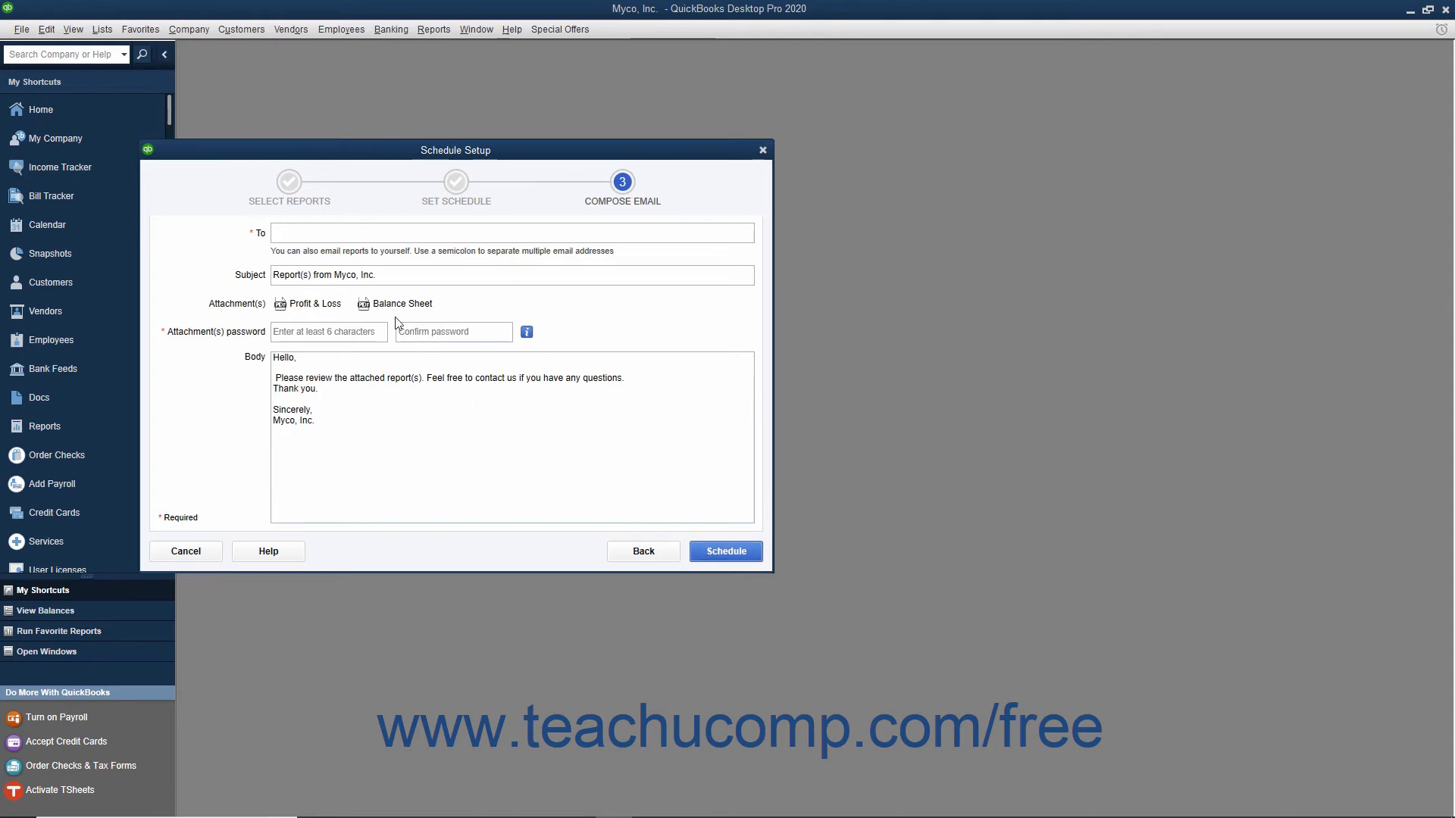
- Enter the recipient's email address for the scheduled report email
{"action": "left_click", "coordinate": [349, 234]}
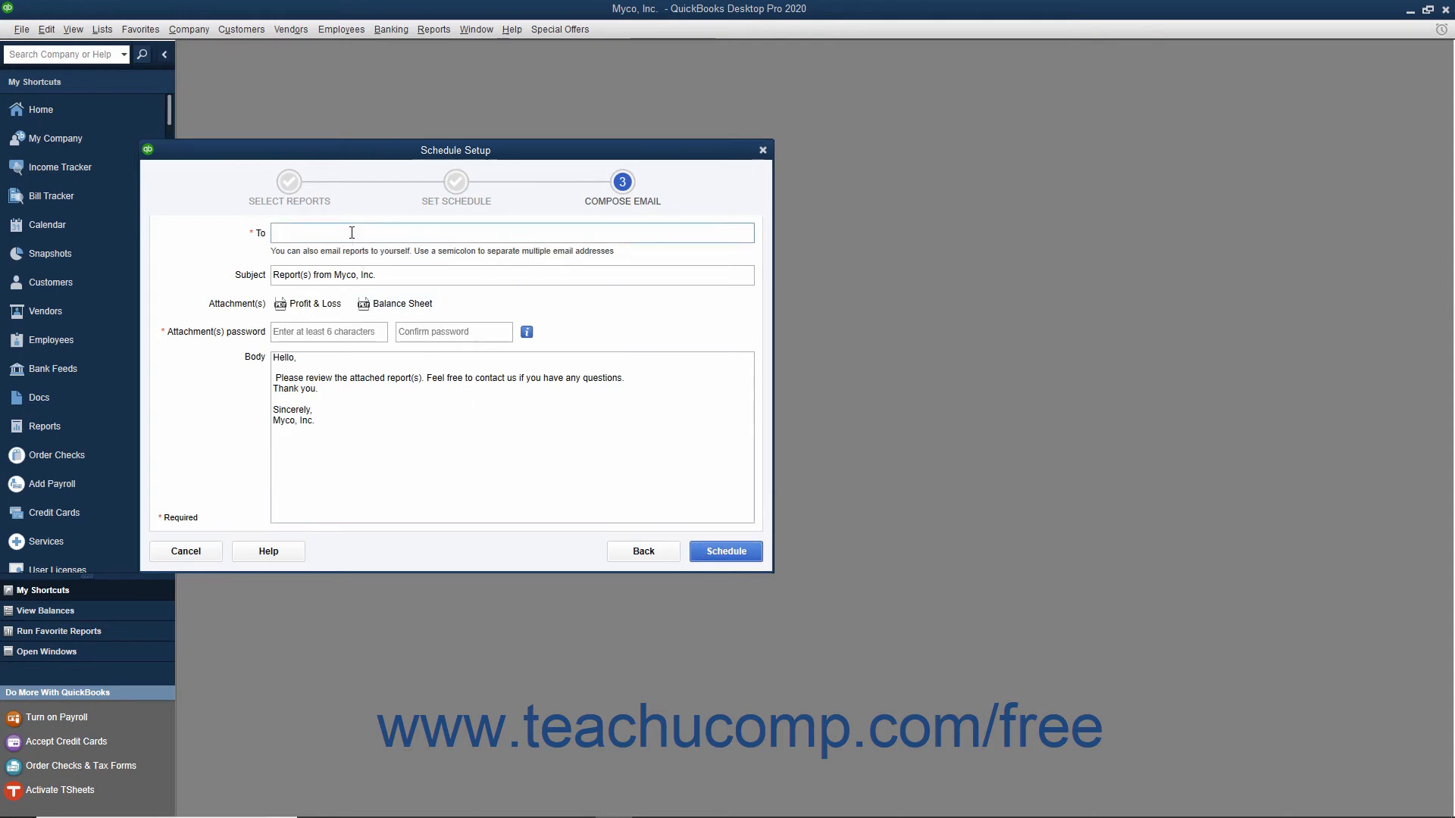
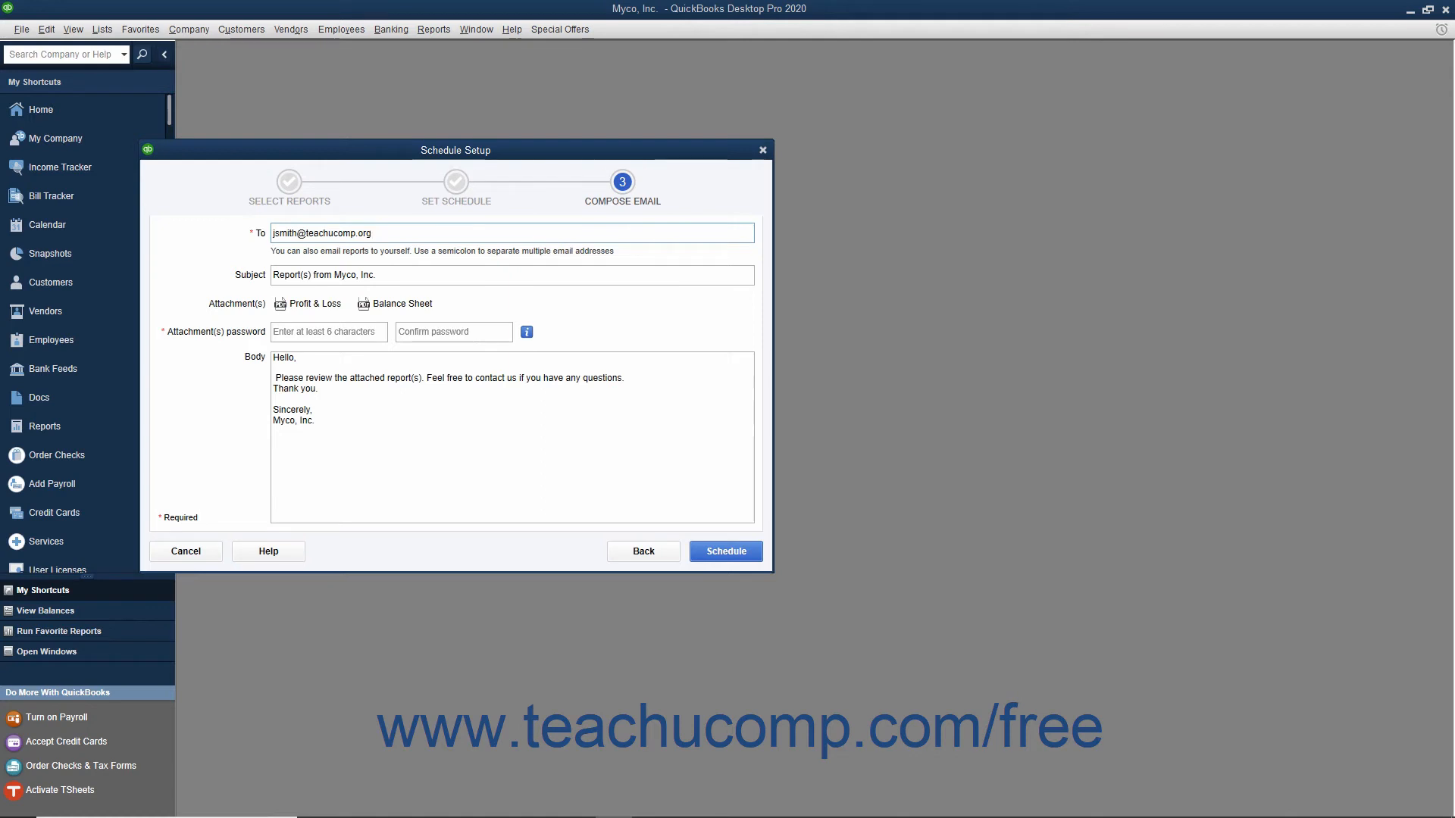
{"action": "left_click", "coordinate": [373, 276]}
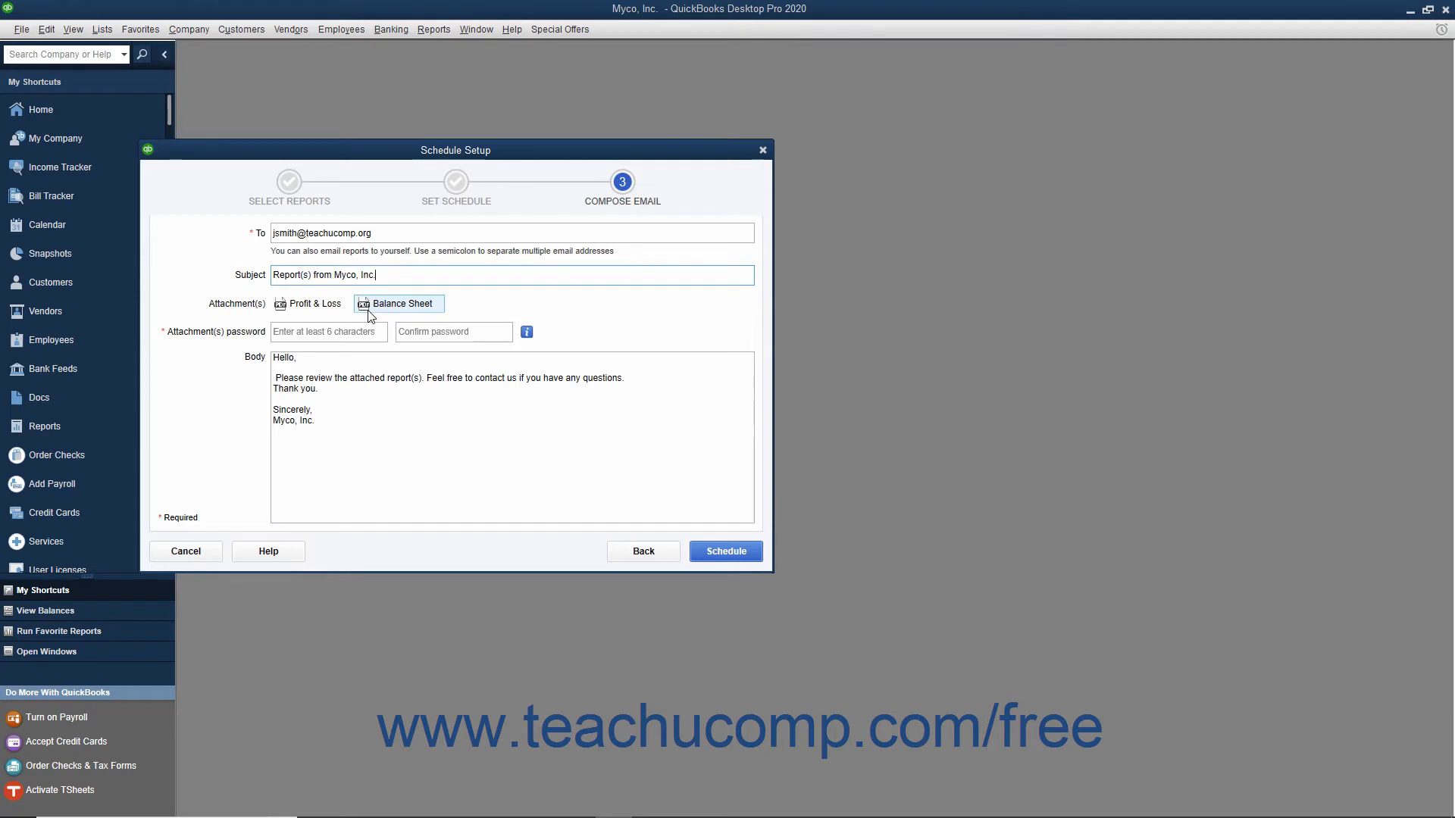
- Enter and confirm the attachments password, and submit the report schedule with the default message body
{"action": "left_click", "coordinate": [314, 332]}
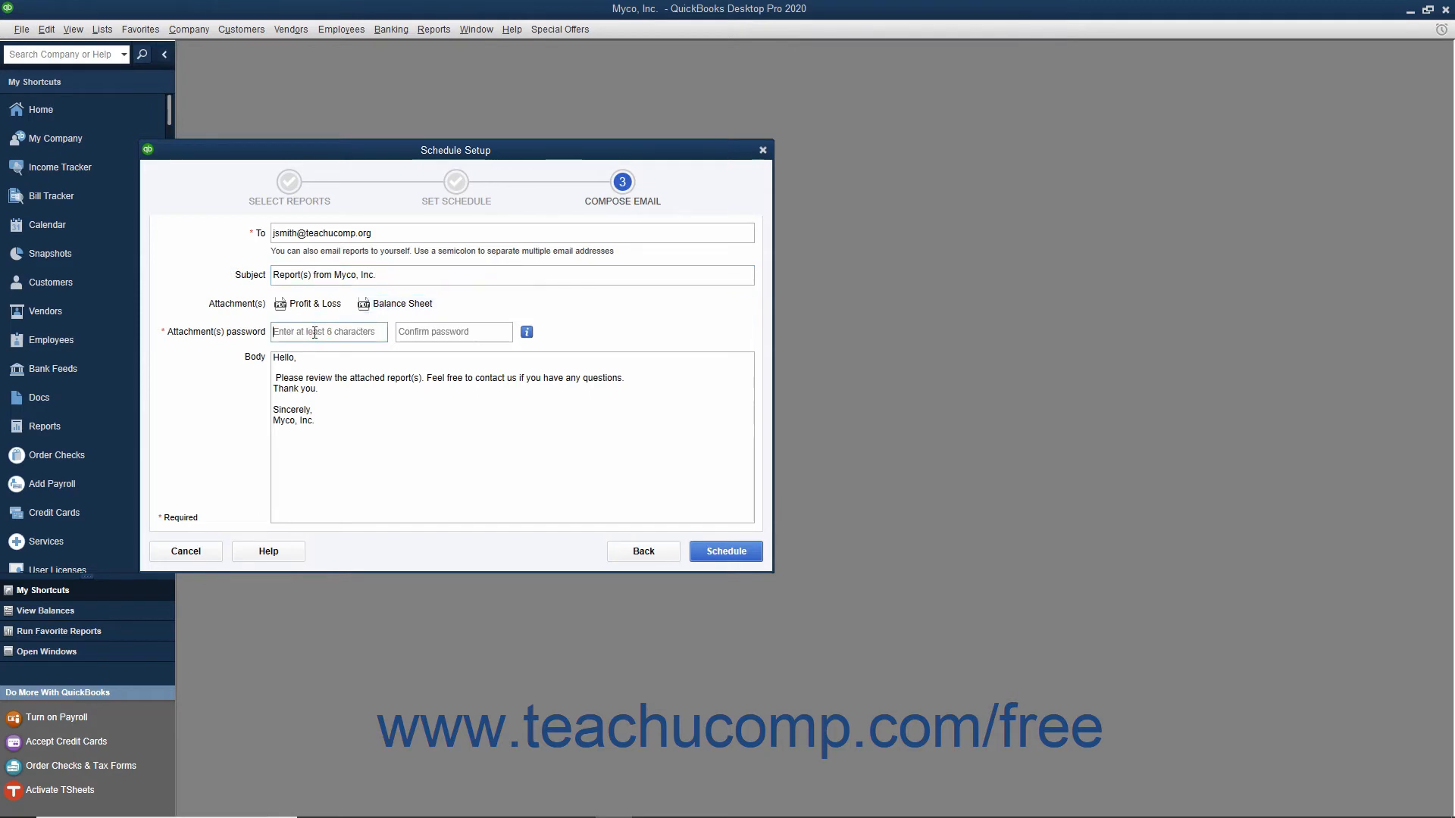
{"action": "key", "text": "Tab"}
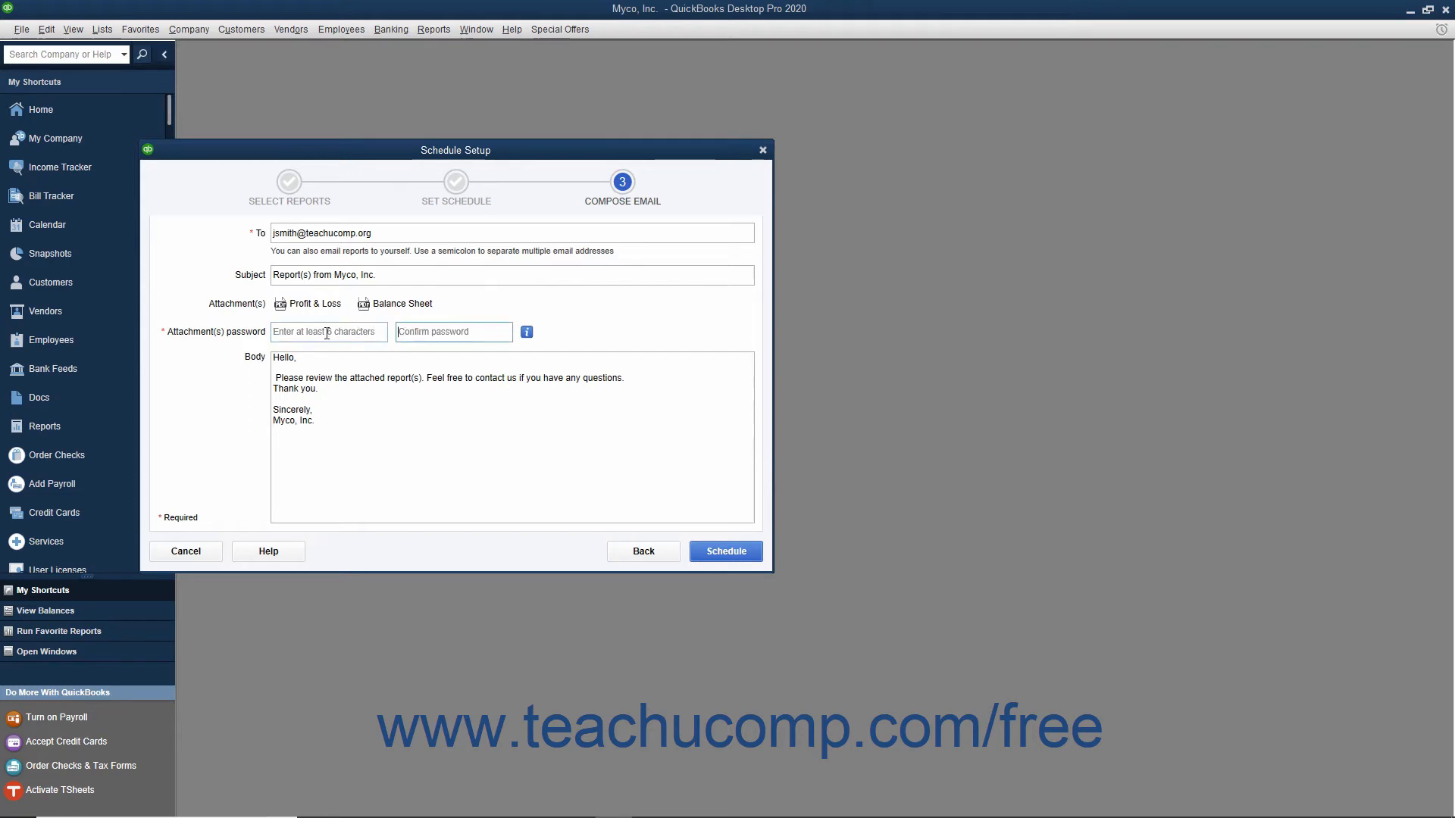
{"action": "left_click", "coordinate": [327, 333]}
{"action": "type", "text": "••"}
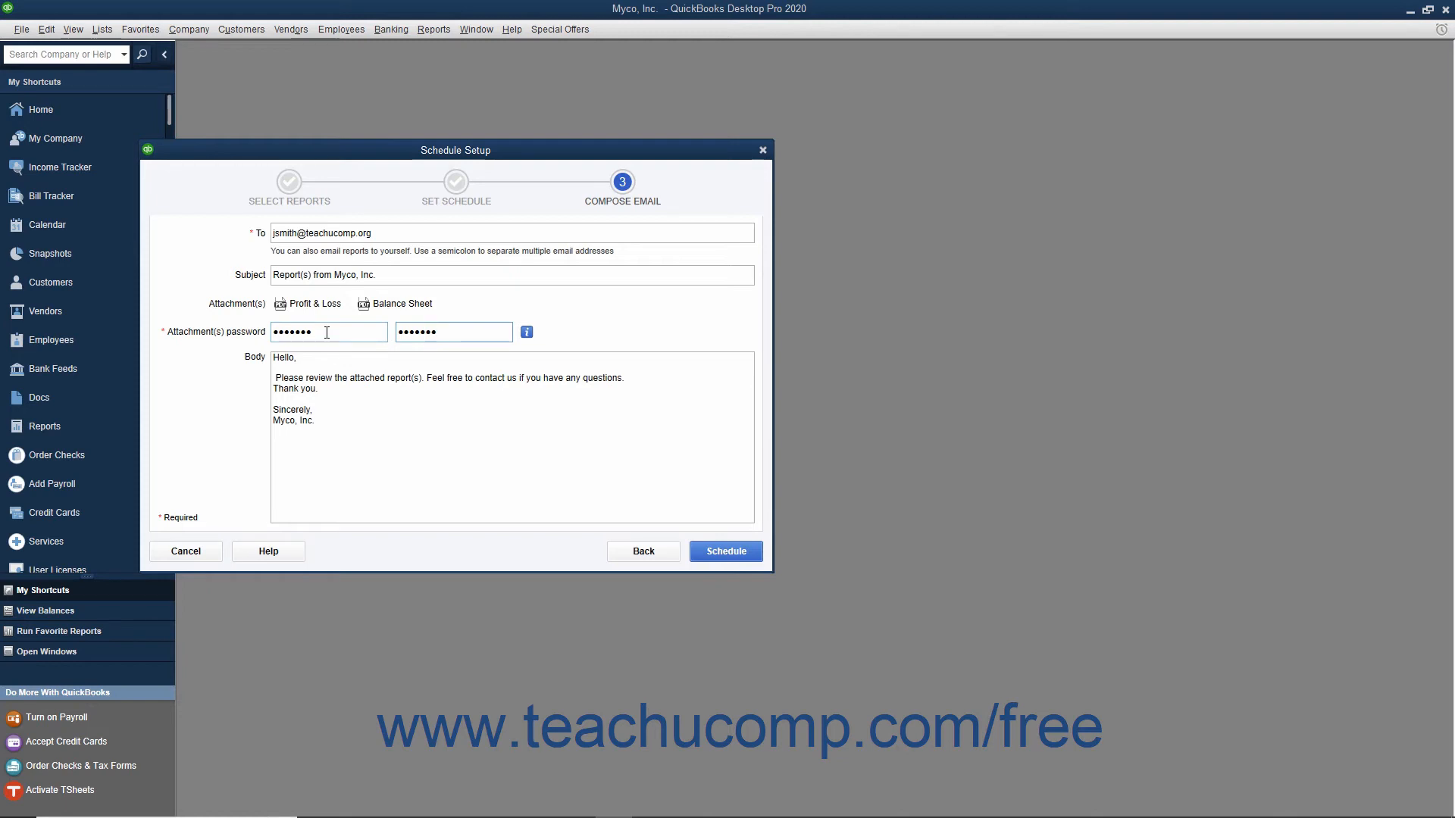
{"action": "left_click", "coordinate": [326, 398]}
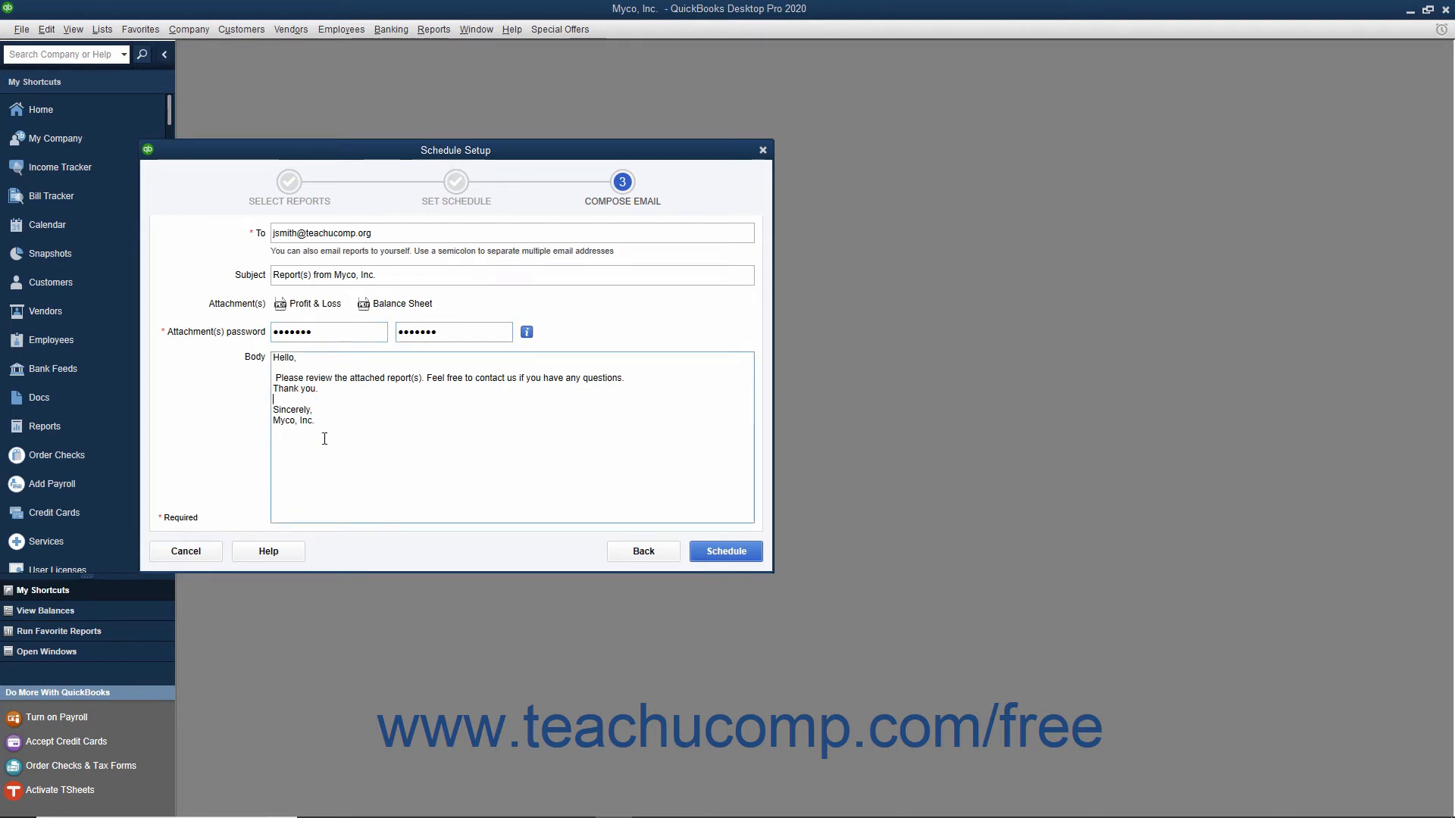
{"action": "left_click", "coordinate": [704, 554]}
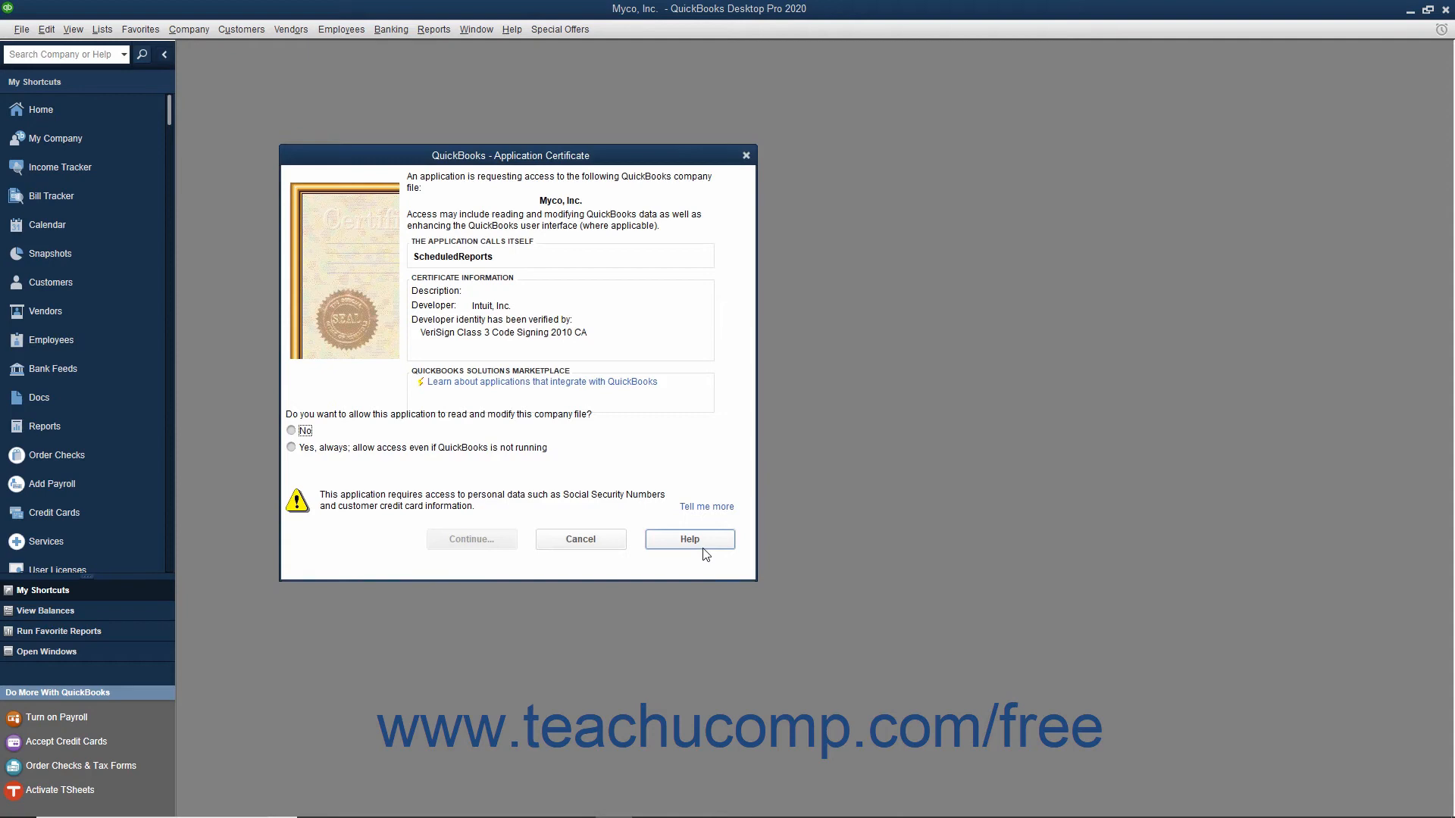
- Grant the ScheduledReports application permanent access to the company file even when QuickBooks isn't running, and close the Scheduled Report Center
{"action": "left_click", "coordinate": [292, 448]}
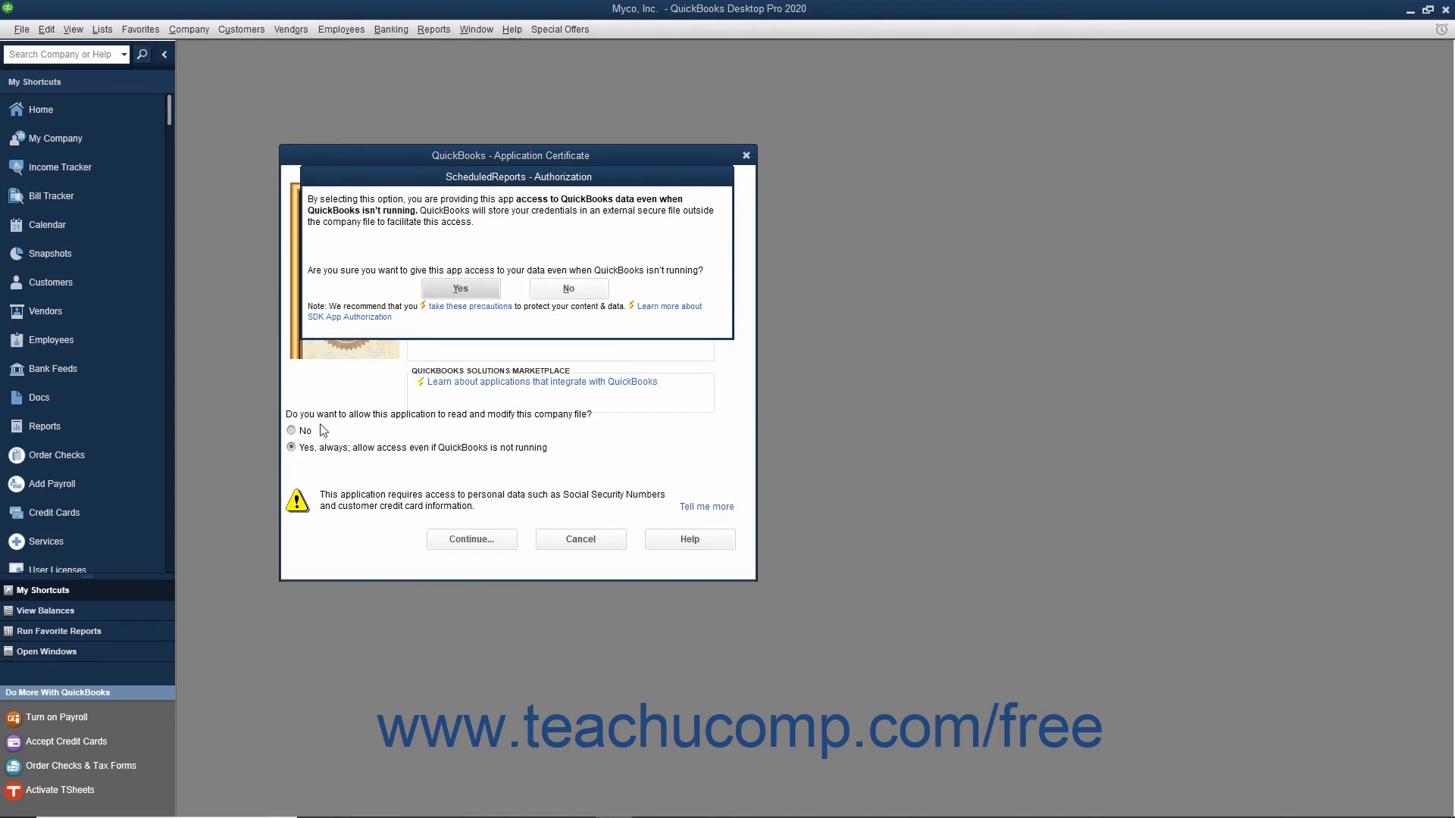
{"action": "left_click", "coordinate": [456, 290]}
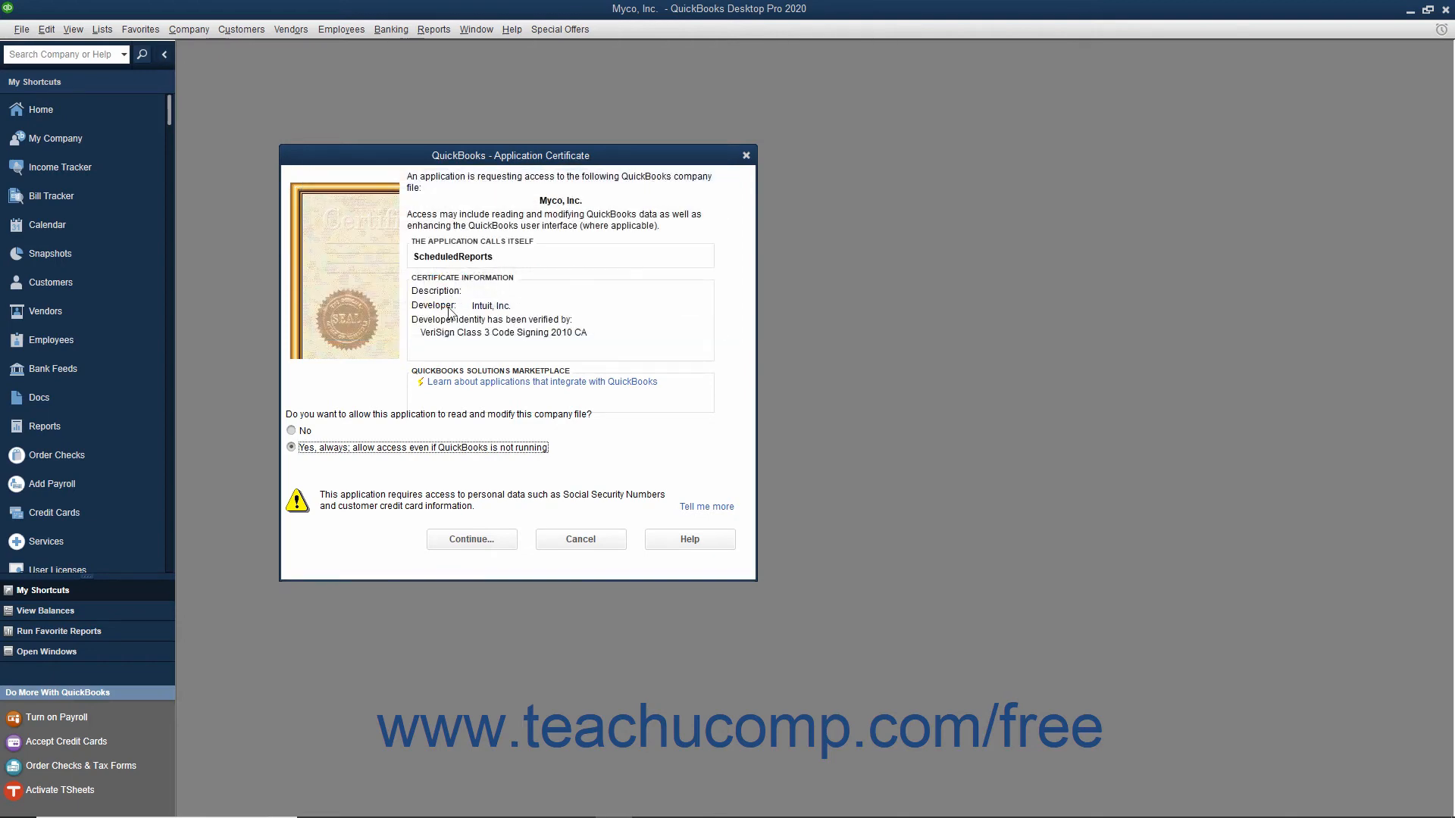
{"action": "left_click", "coordinate": [471, 539]}
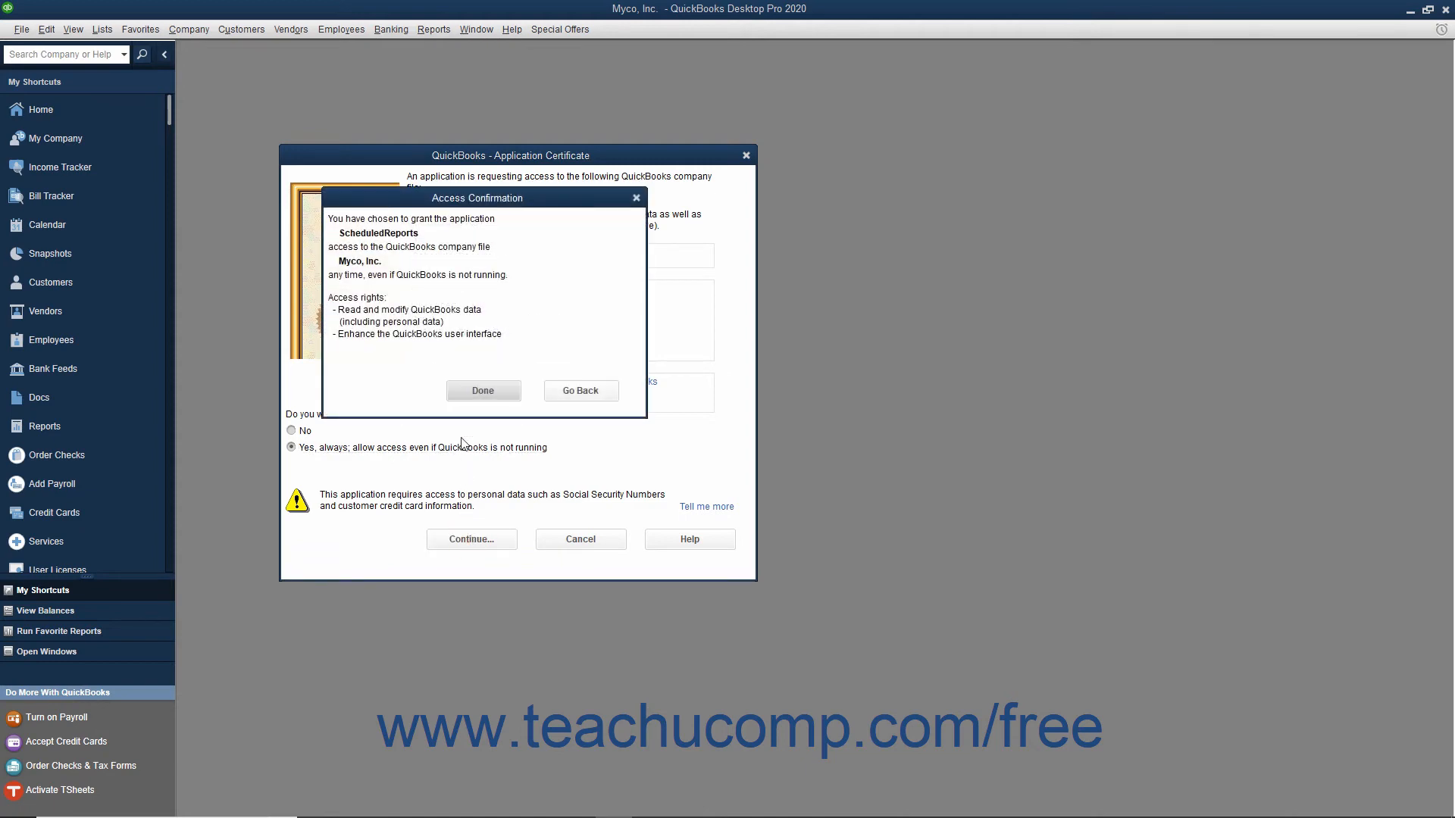
{"action": "left_click", "coordinate": [471, 393]}
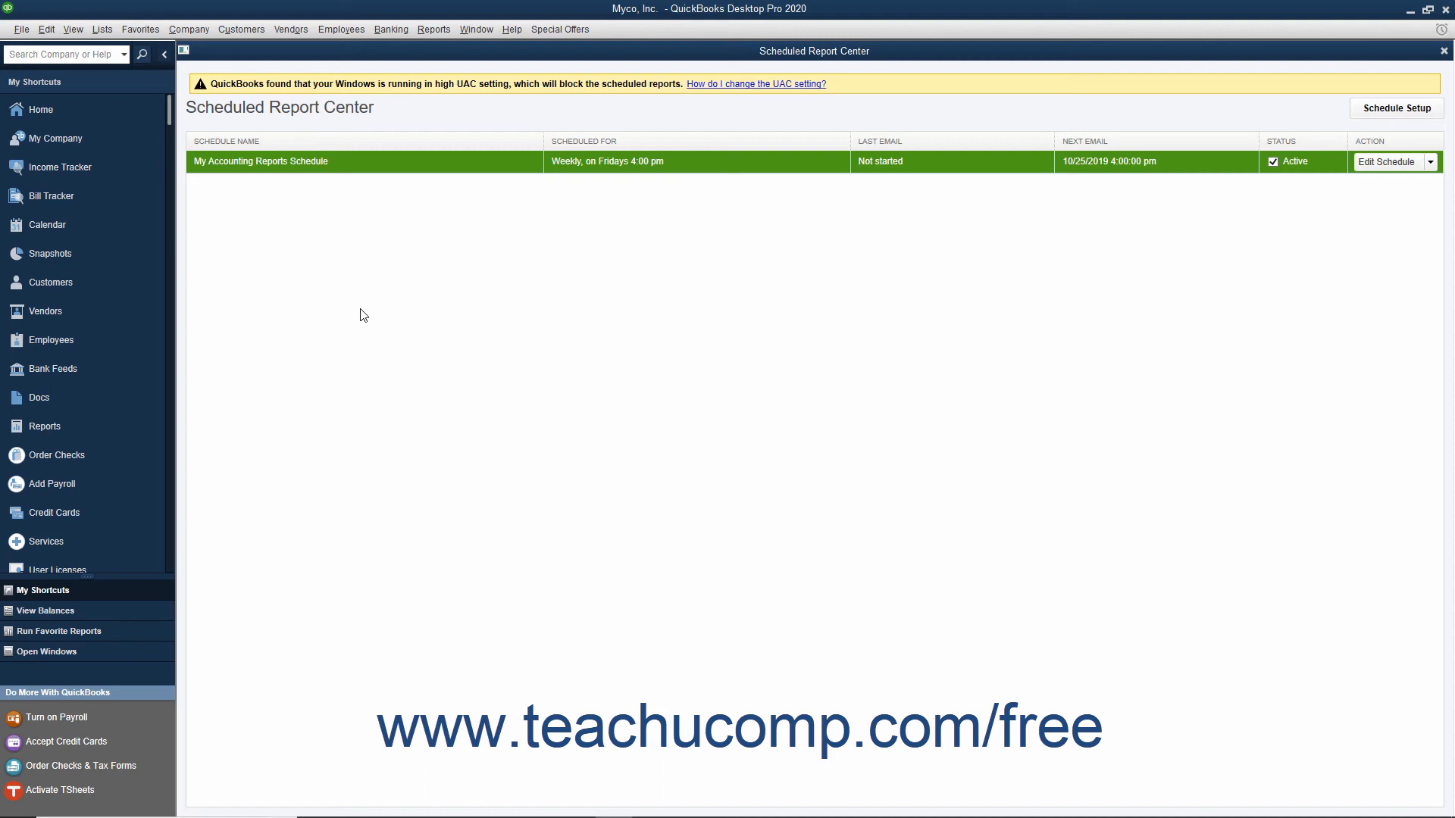
{"action": "left_click", "coordinate": [1444, 51]}
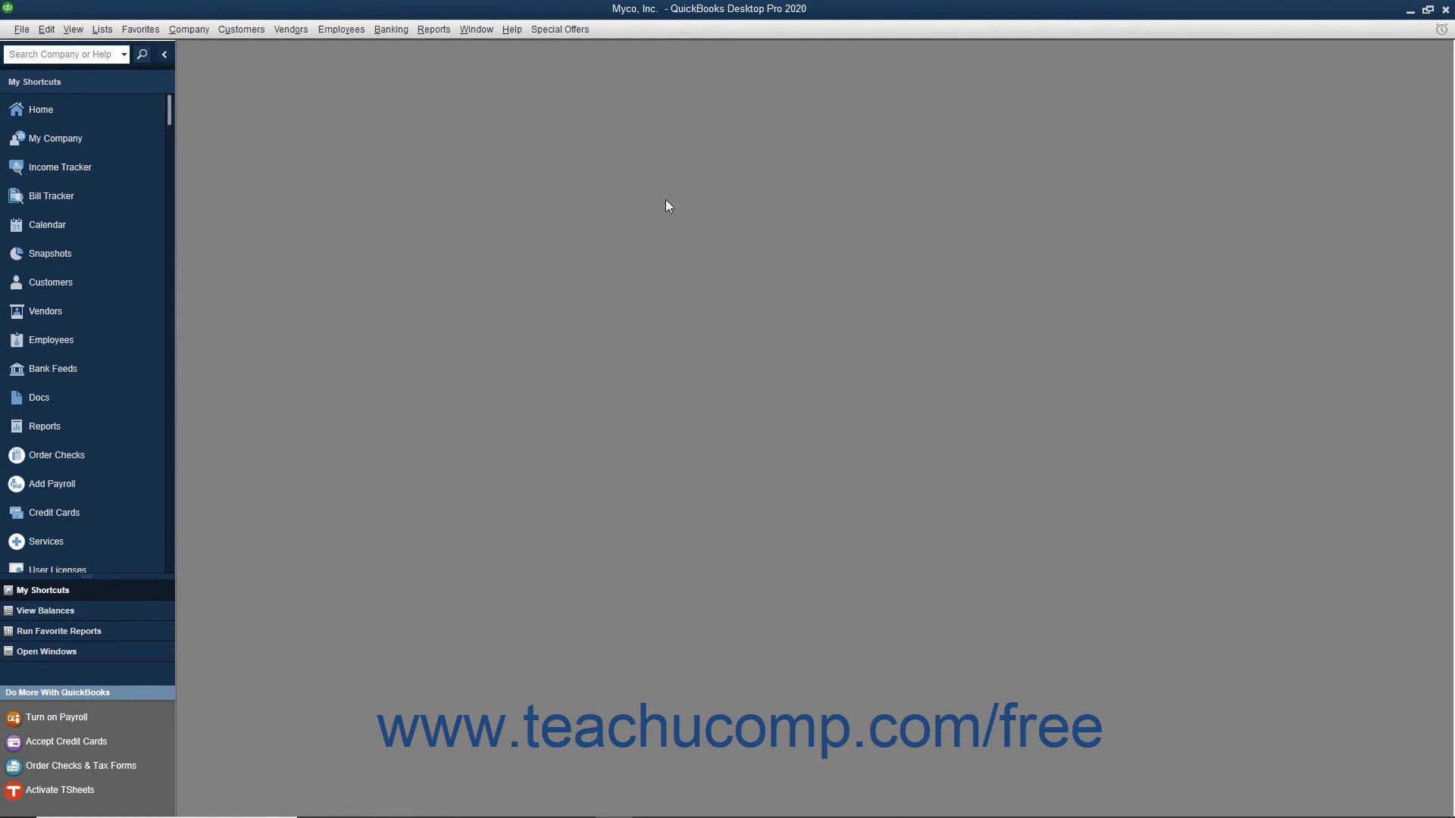
- Open the Scheduled Report Center to manage the existing report schedules
{"action": "left_click", "coordinate": [433, 29]}
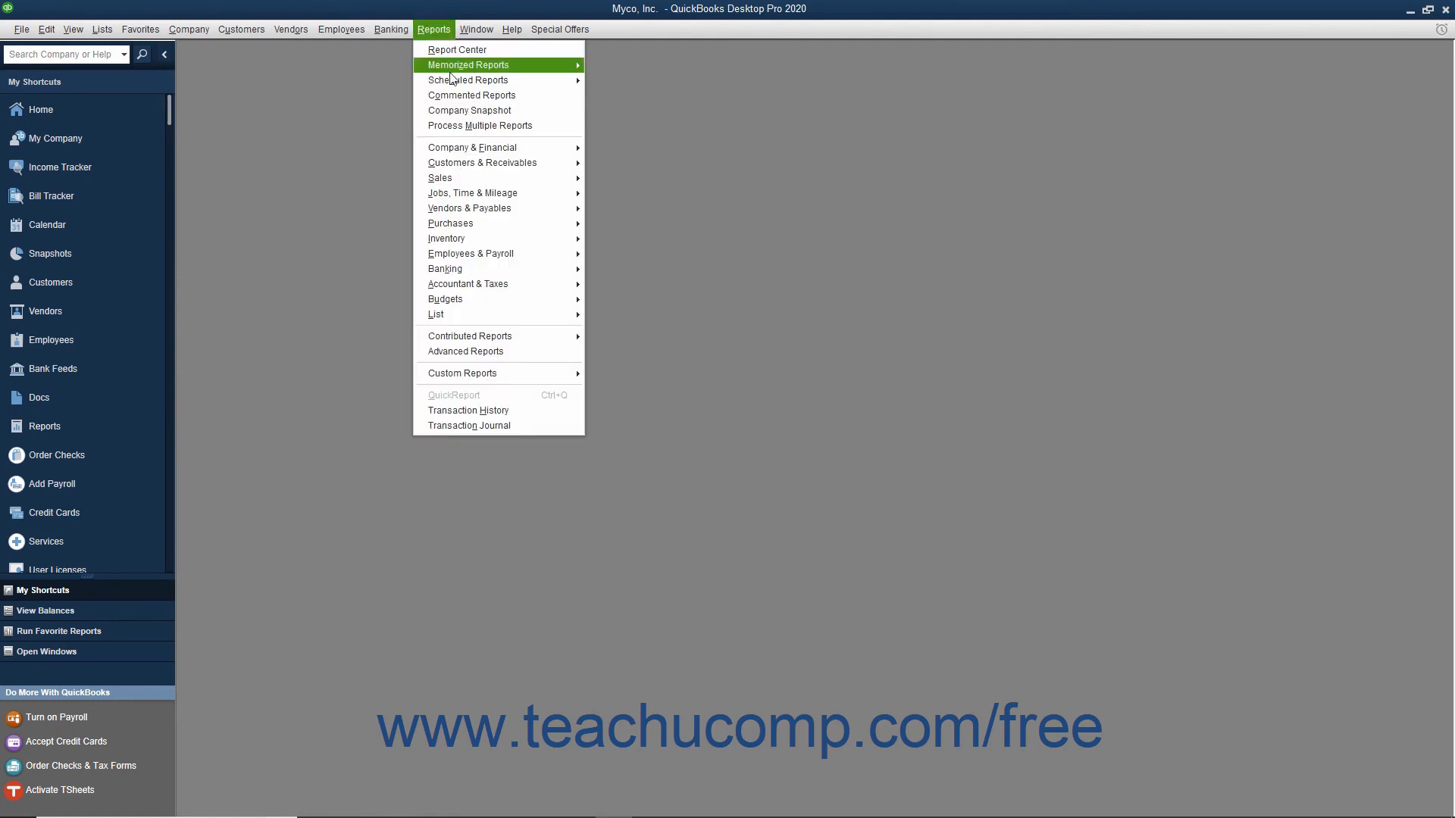
{"action": "mouse_move", "coordinate": [482, 84]}
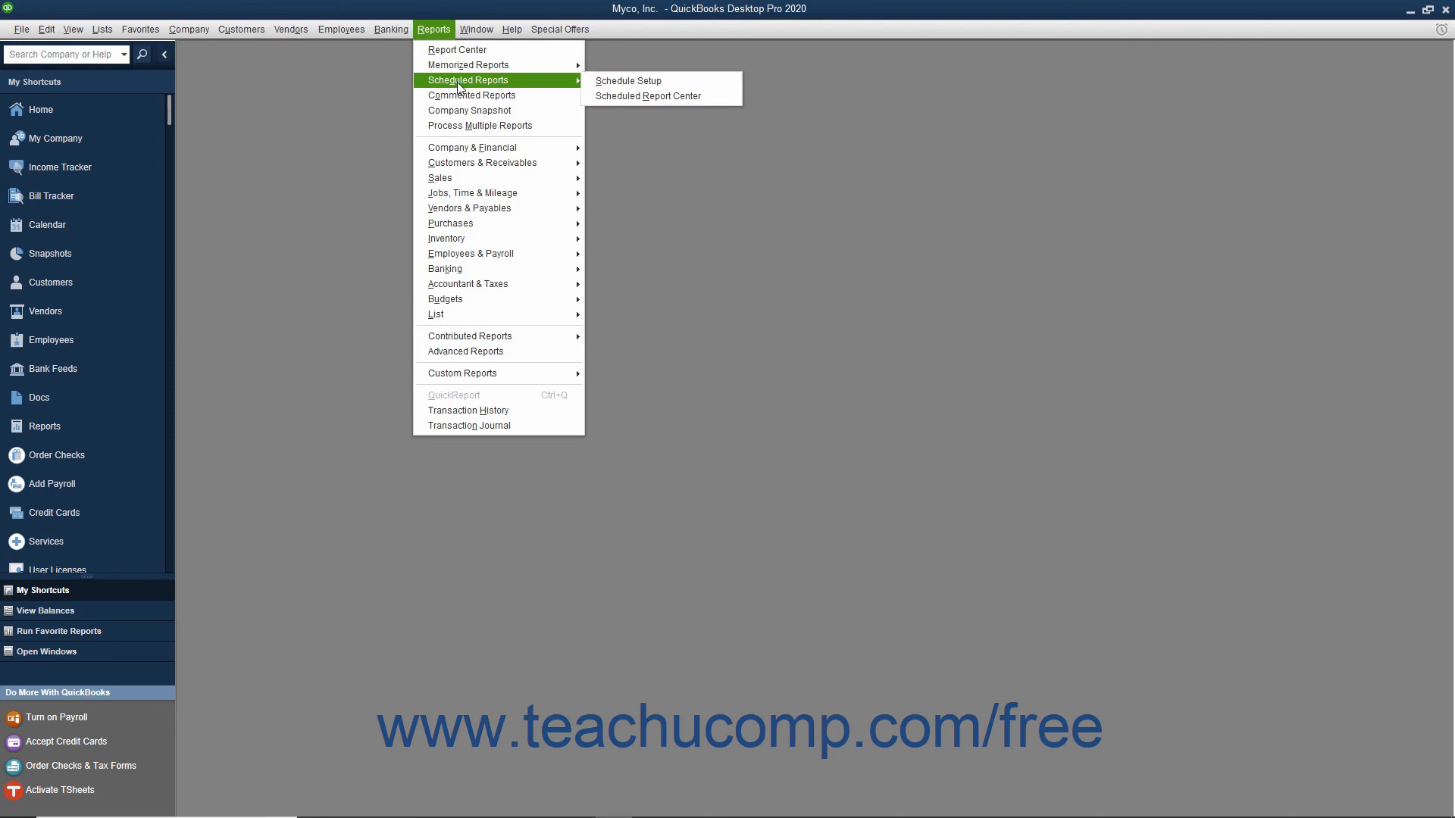
{"action": "left_click", "coordinate": [638, 98]}
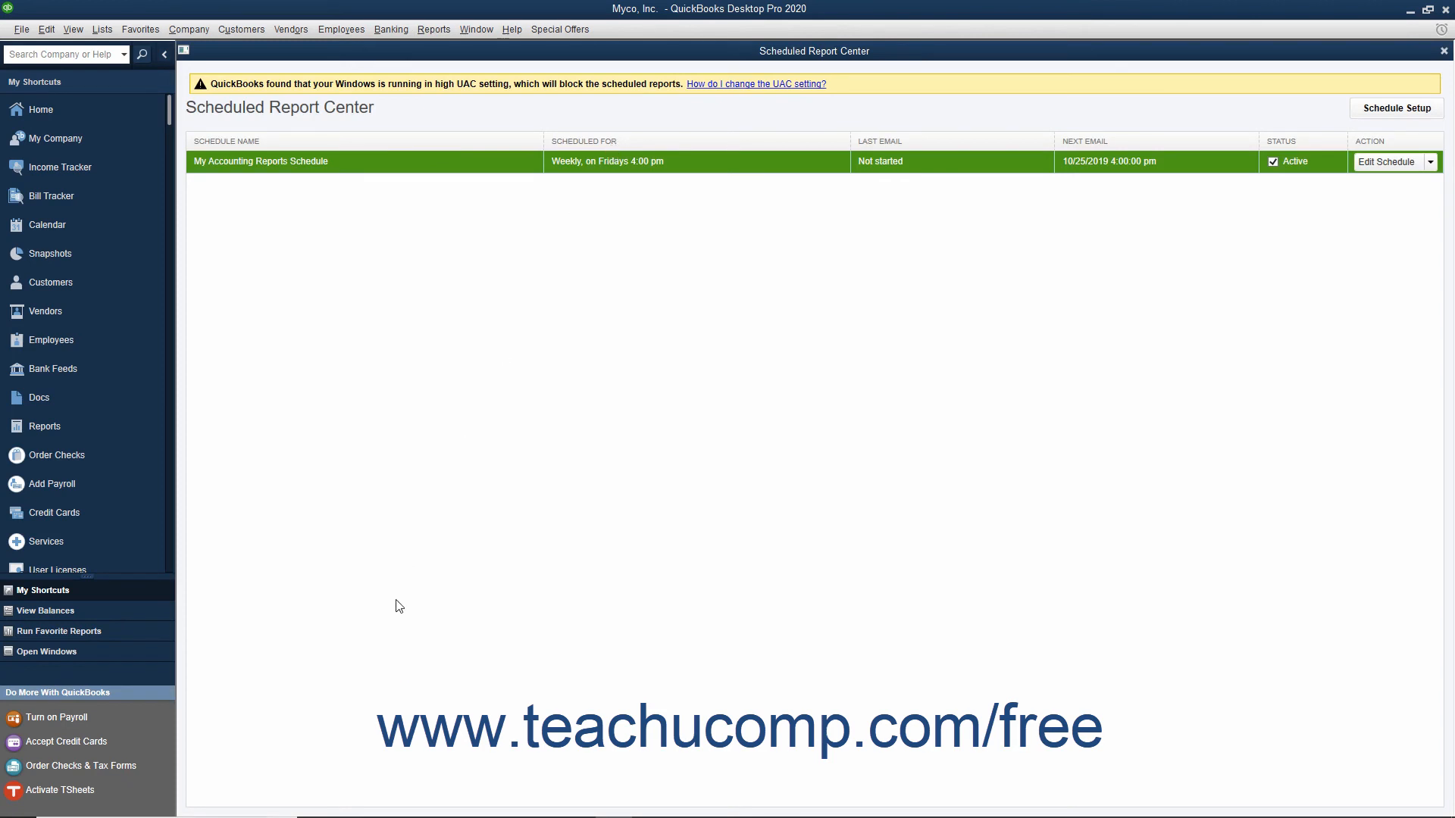
- Start the setup of a new schedule, and open My Accounting Reports Schedule for editing to view its selected reports without changing it
{"action": "left_click", "coordinate": [1423, 112]}
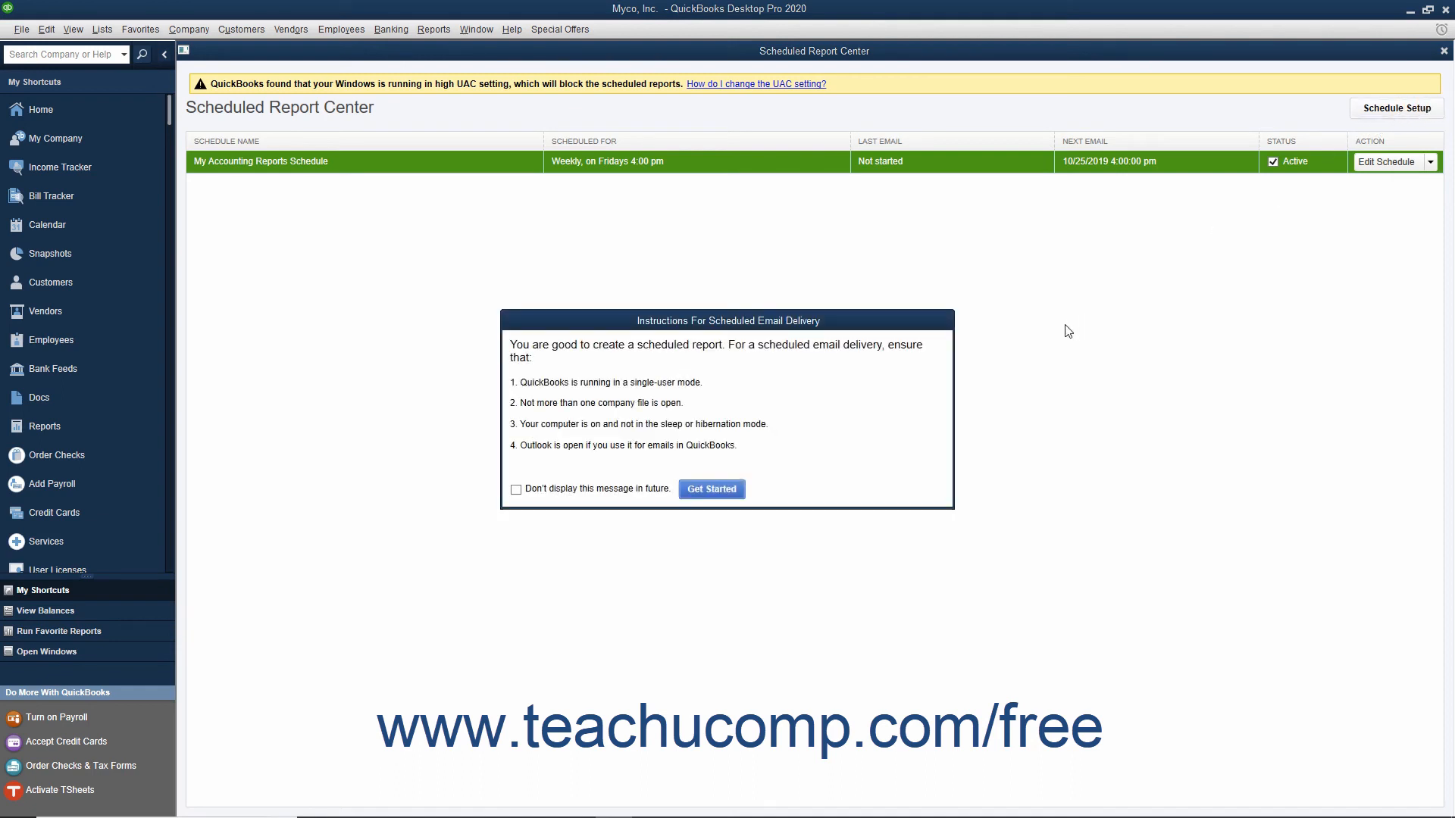
{"action": "left_click", "coordinate": [725, 491]}
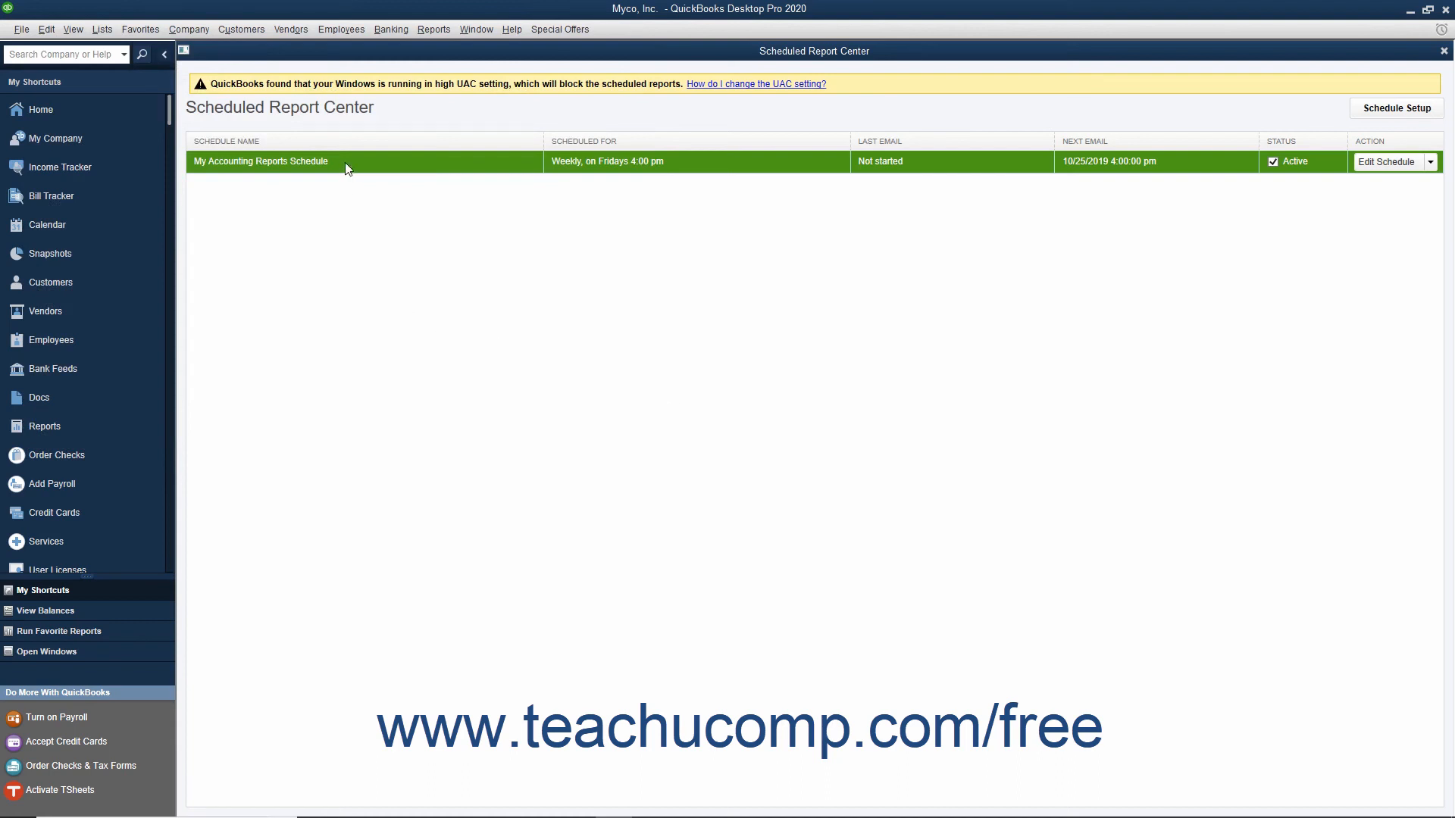
{"action": "left_click", "coordinate": [1369, 157]}
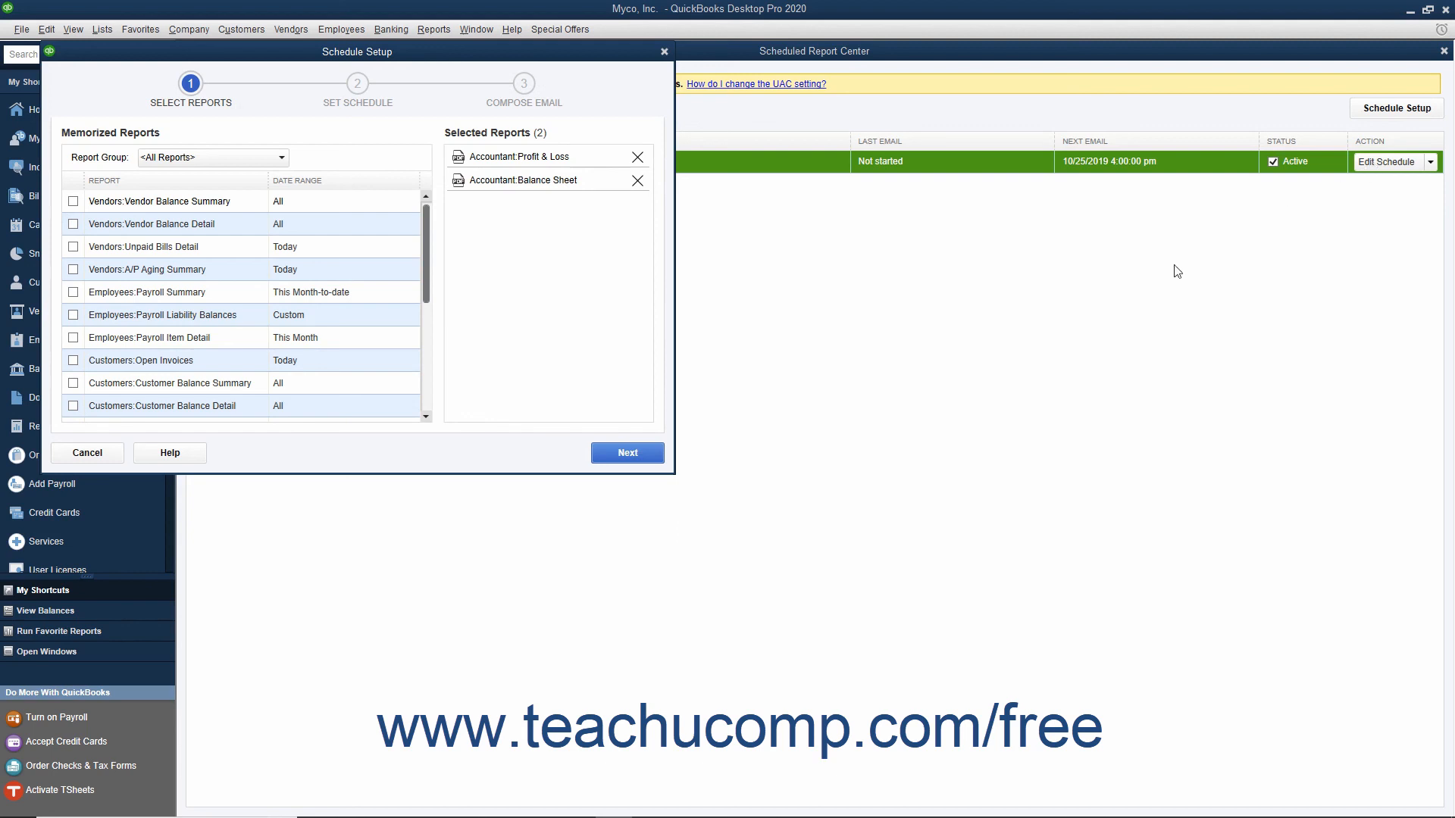
{"action": "left_click", "coordinate": [113, 452]}
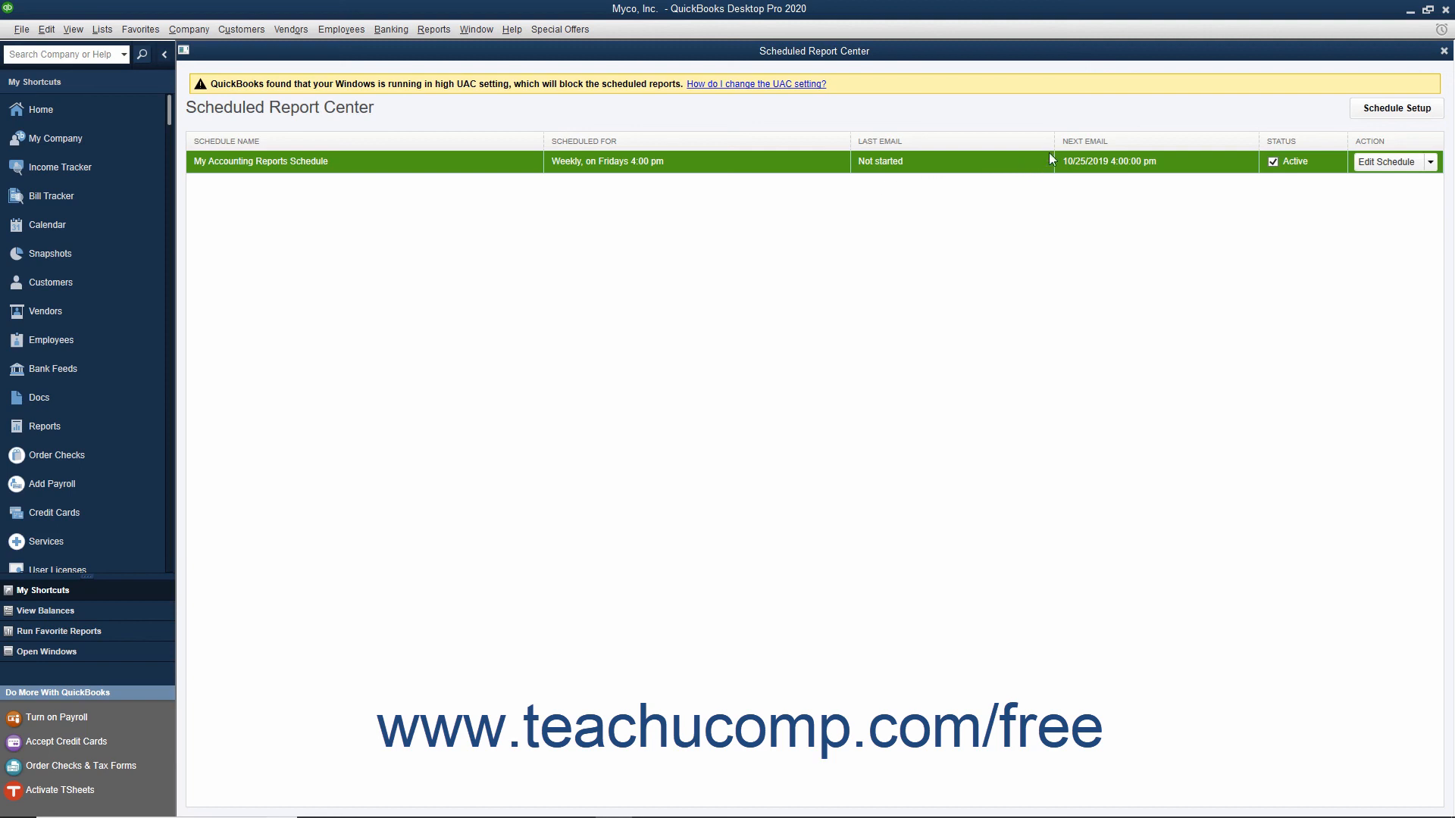
- Delete My Accounting Reports Schedule, confirm the deletion, and close the Scheduled Report Center
{"action": "left_click", "coordinate": [1430, 162]}
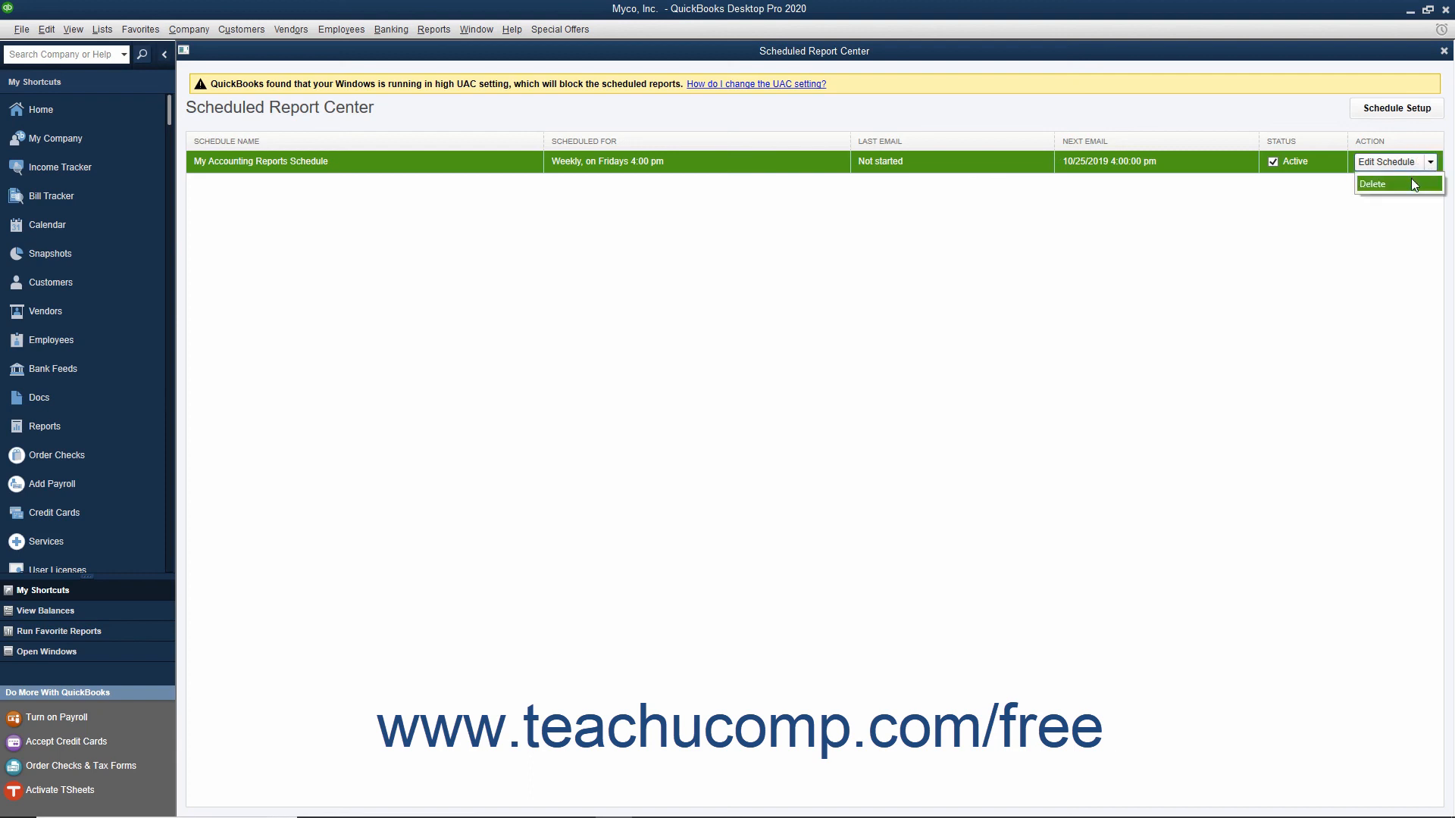
{"action": "left_click", "coordinate": [1410, 183]}
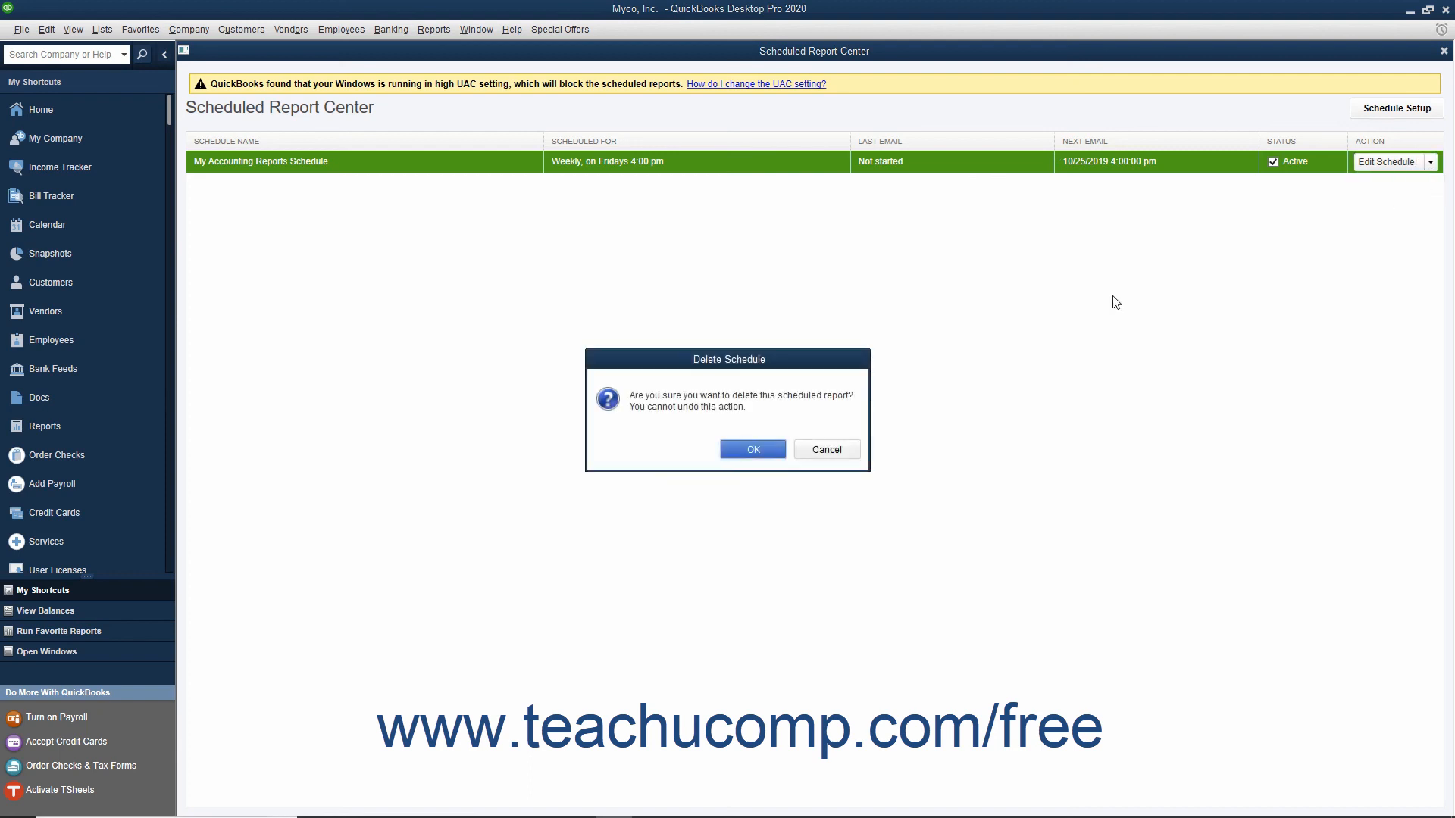
{"action": "left_click", "coordinate": [778, 455]}
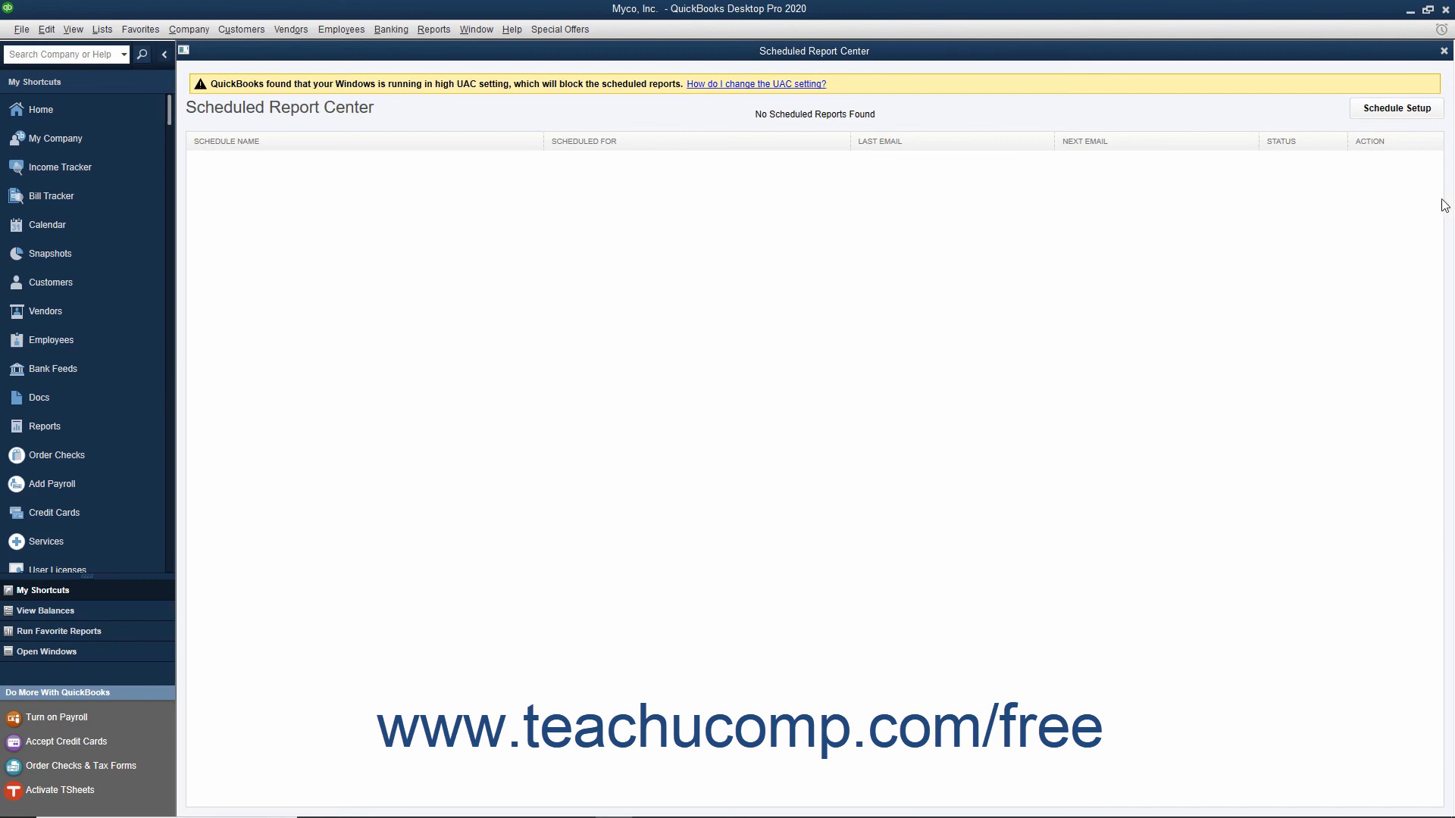
{"action": "left_click", "coordinate": [1443, 50]}
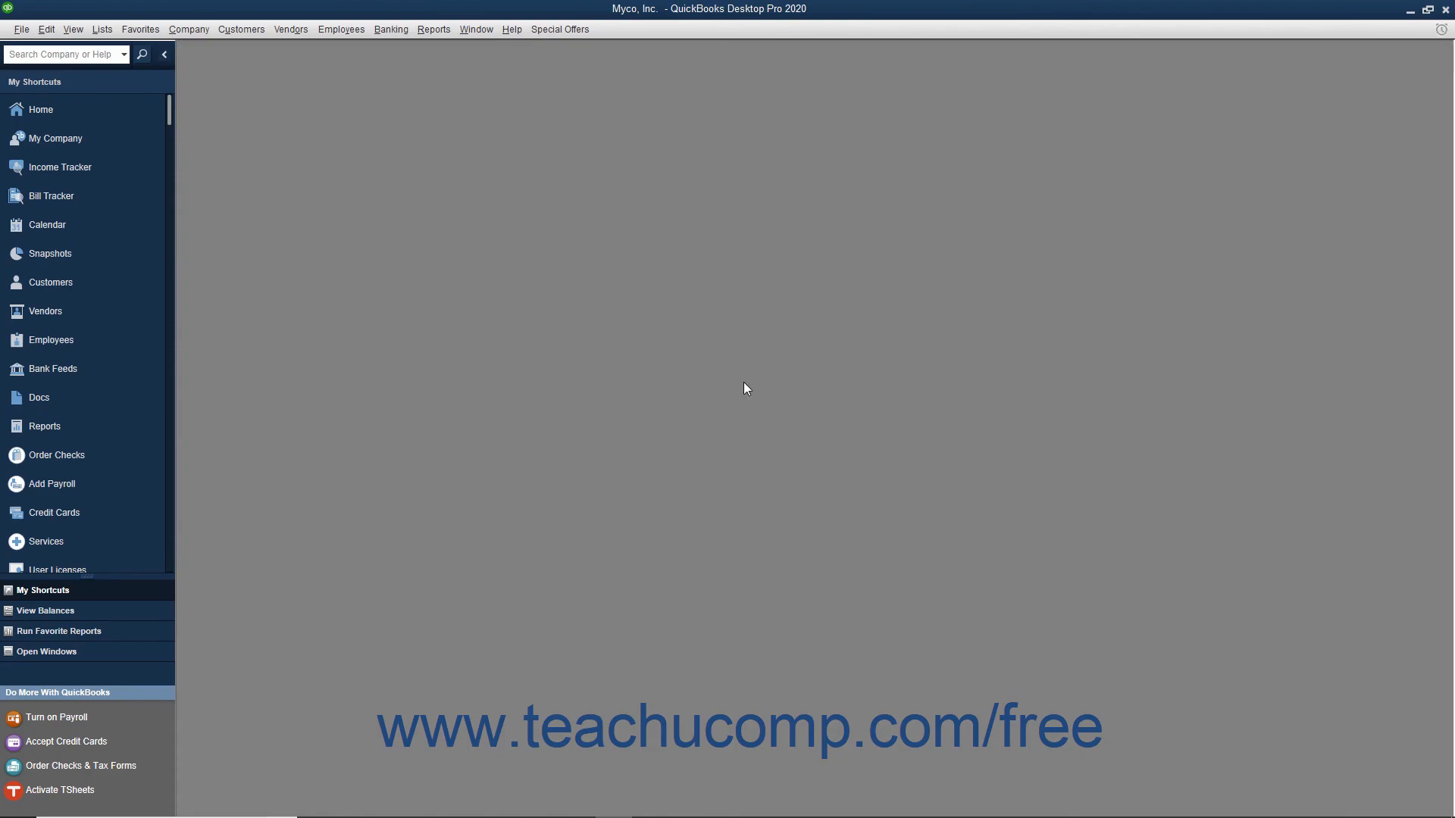